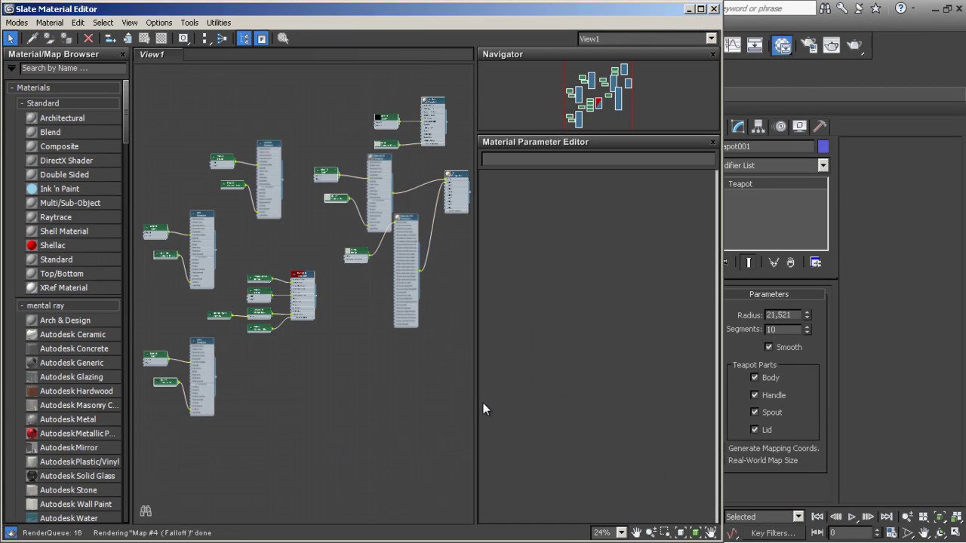
Delete all existing nodes from the material view and add a new Ink 'n Paint material, placing its node near the view's centre.
key("Delete")
left_click_drag(274, 12, 586, 71)
left_click(377, 248)
double_click(377, 247)
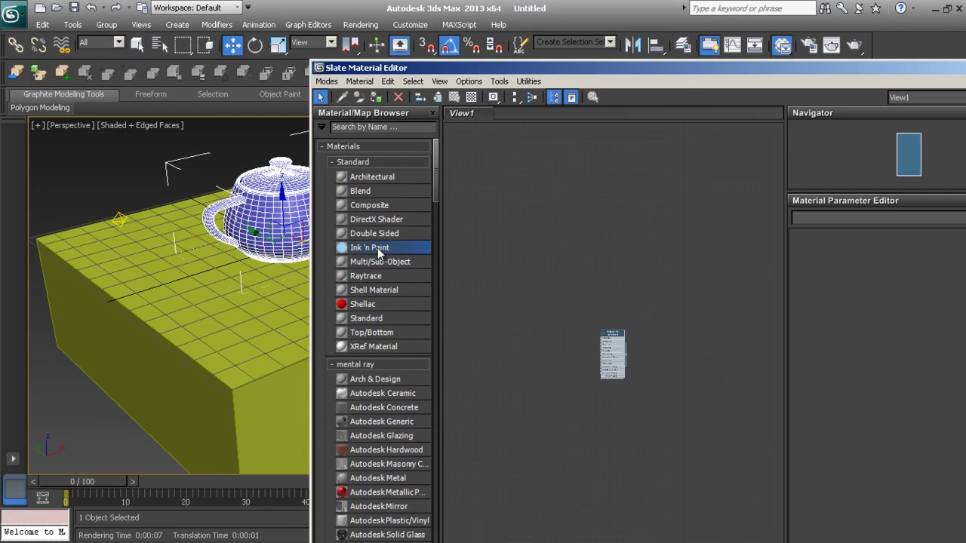
mouse_move(616, 341)
left_mouse_down()
mouse_move(594, 267)
mouse_move(610, 317)
left_mouse_up()
right_click(593, 267)
left_click(520, 290)
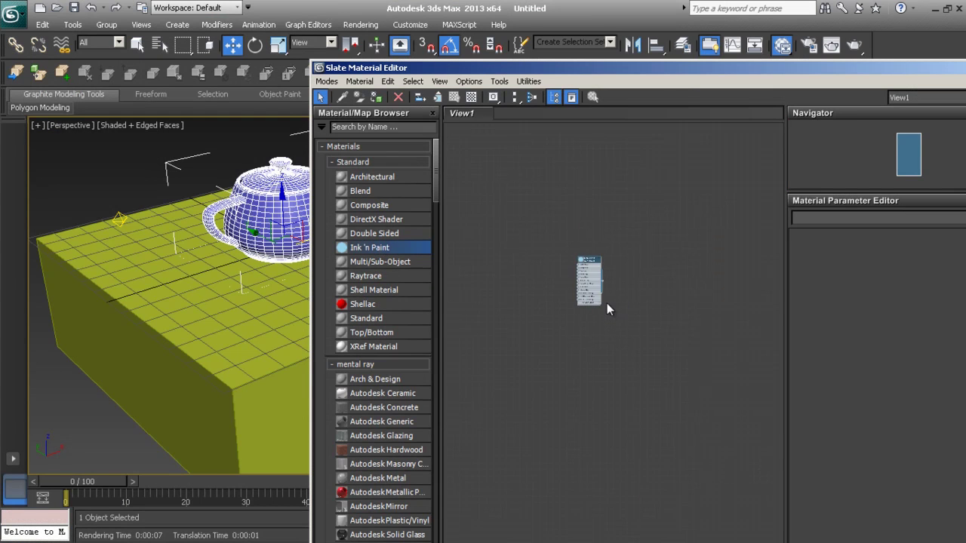
scroll(612, 226, "up", 6)
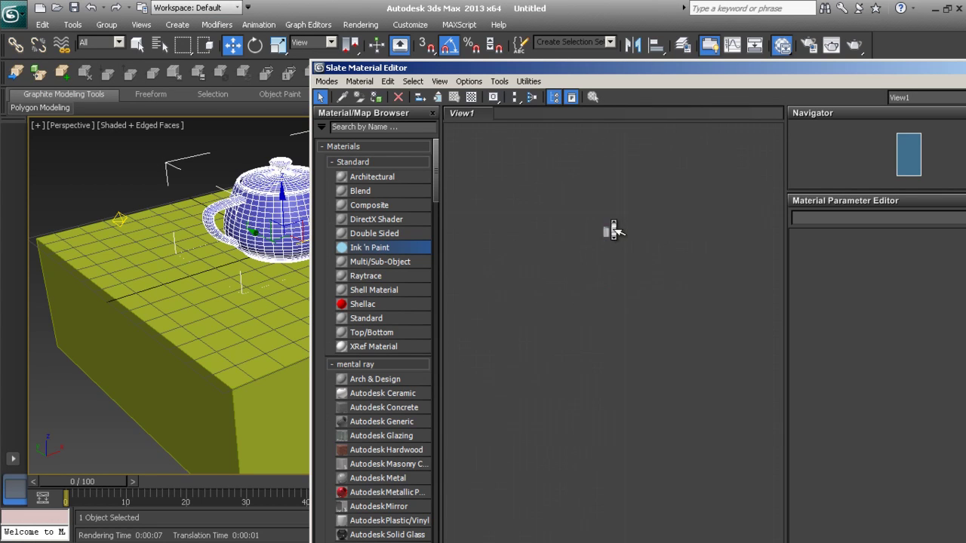
scroll(611, 225, "up", 1)
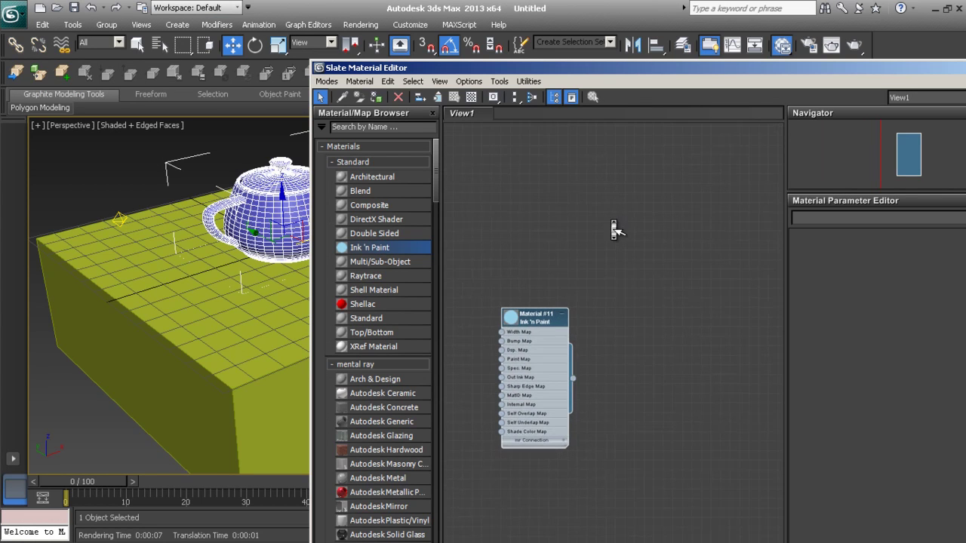
mouse_move(529, 323)
left_mouse_down()
mouse_move(595, 186)
mouse_move(606, 200)
left_mouse_up()
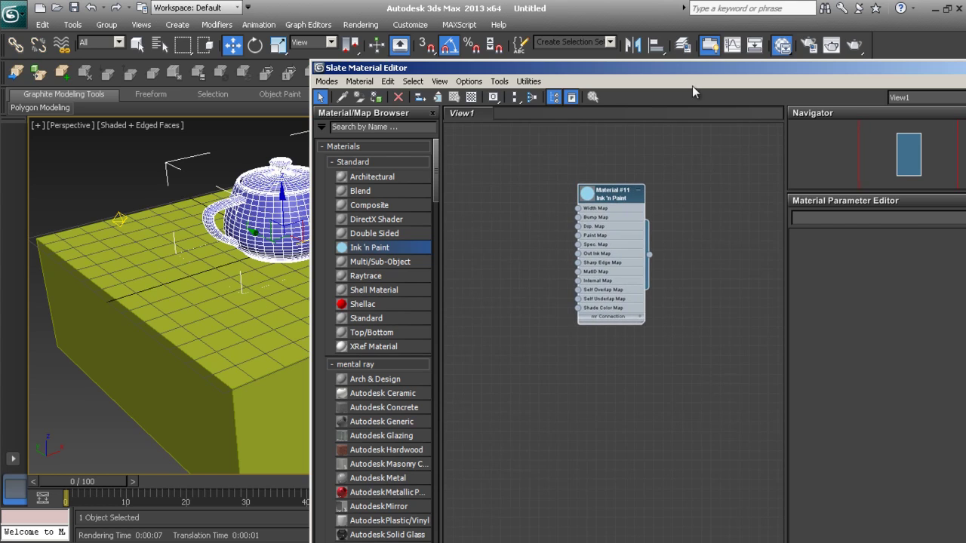
Assign the Ink 'n Paint material to the selected teapot and render the perspective view.
left_click_drag(483, 67, 255, 27)
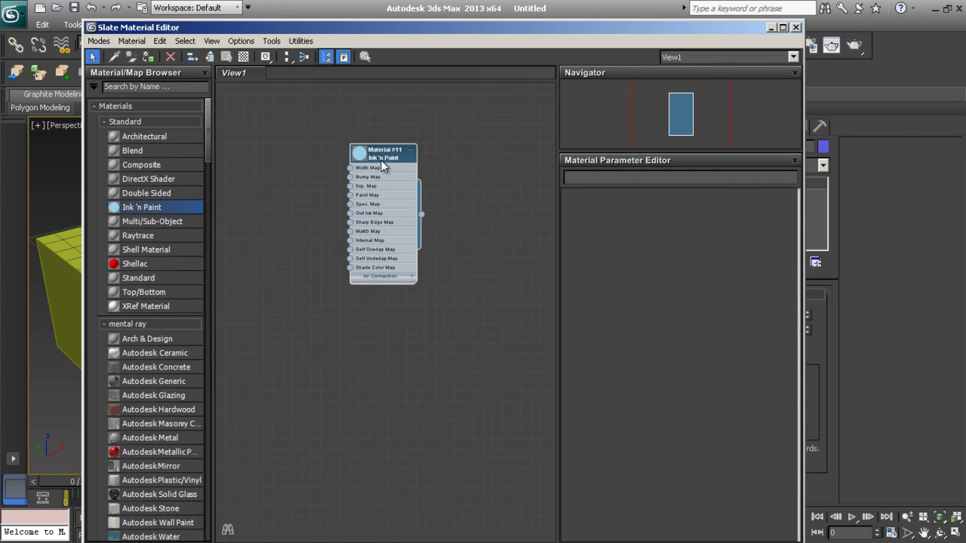
left_click_drag(381, 162, 436, 211)
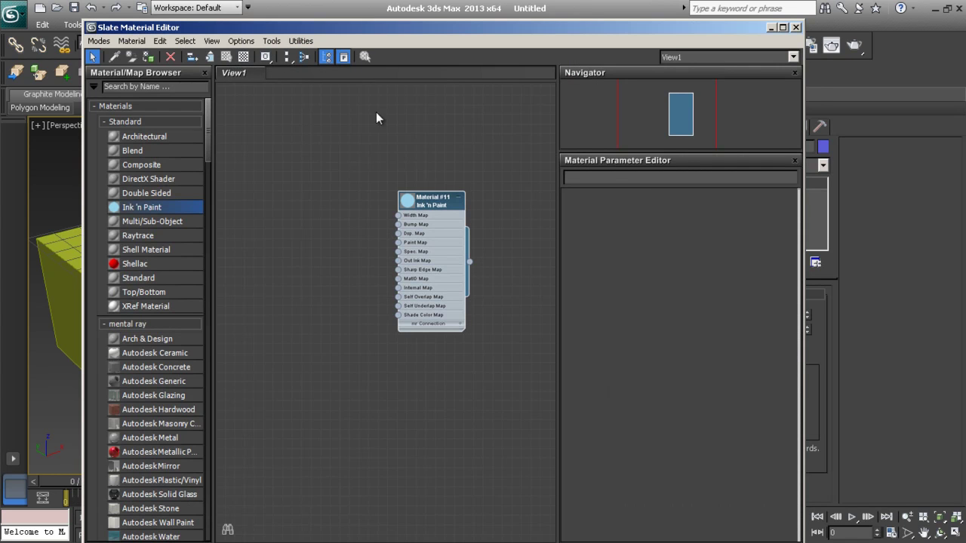
left_click_drag(370, 27, 593, 44)
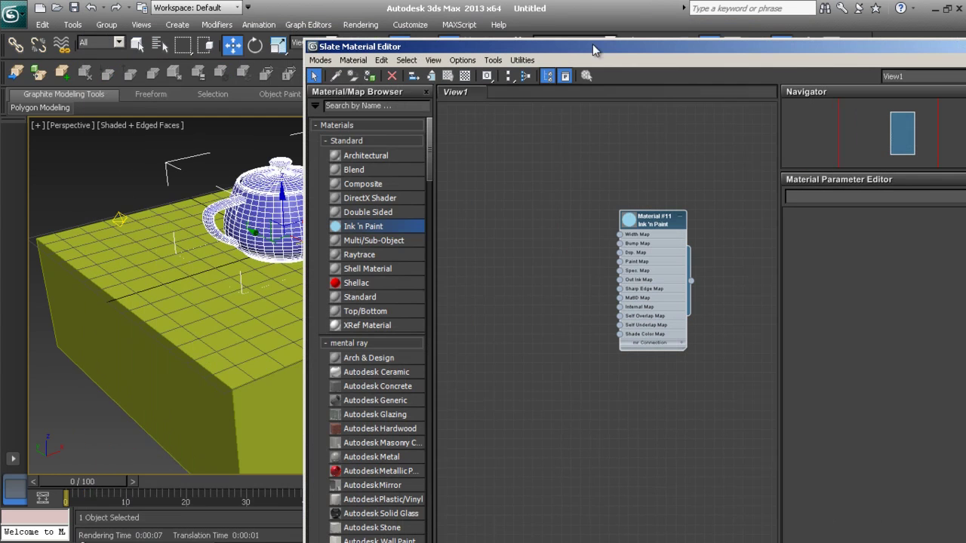
left_click(370, 76)
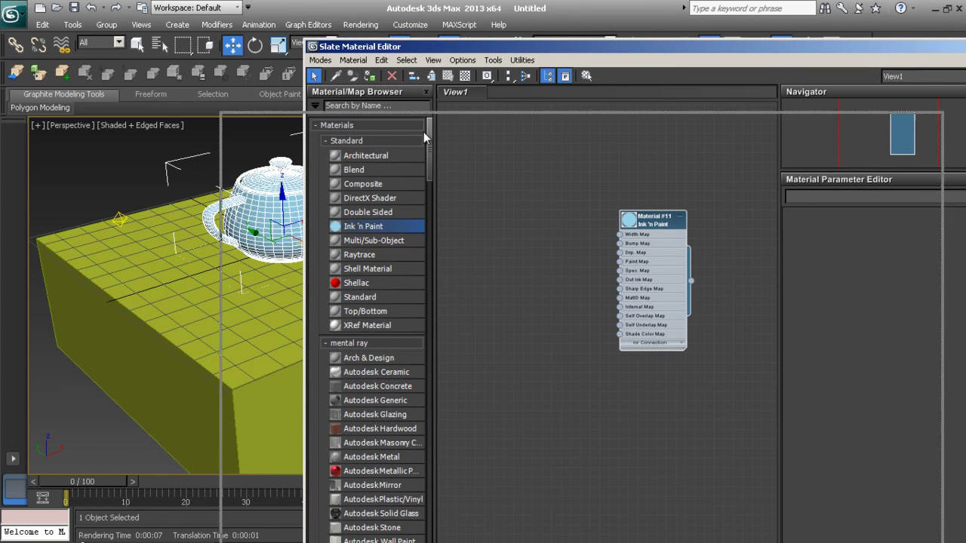
left_click_drag(528, 43, 327, 221)
left_click(853, 46)
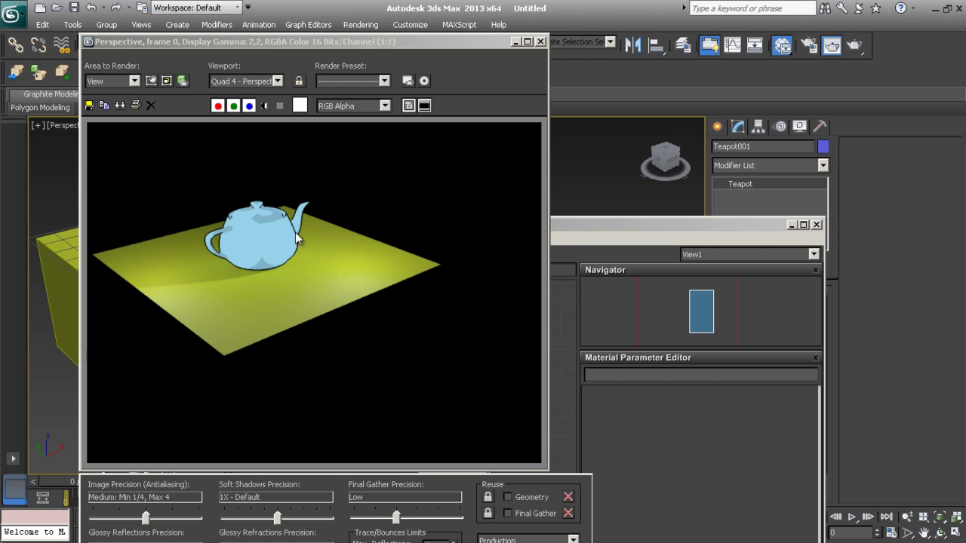
Open the Ink 'n Paint material's parameters, set its Shaded value to 25, and render the scene.
left_click(590, 227)
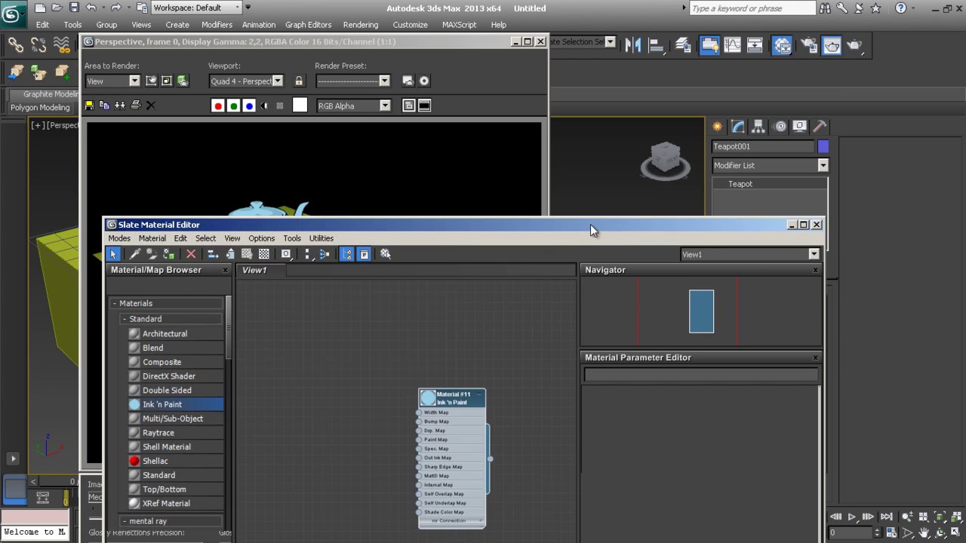
double_click(446, 395)
left_click_drag(643, 225, 759, 29)
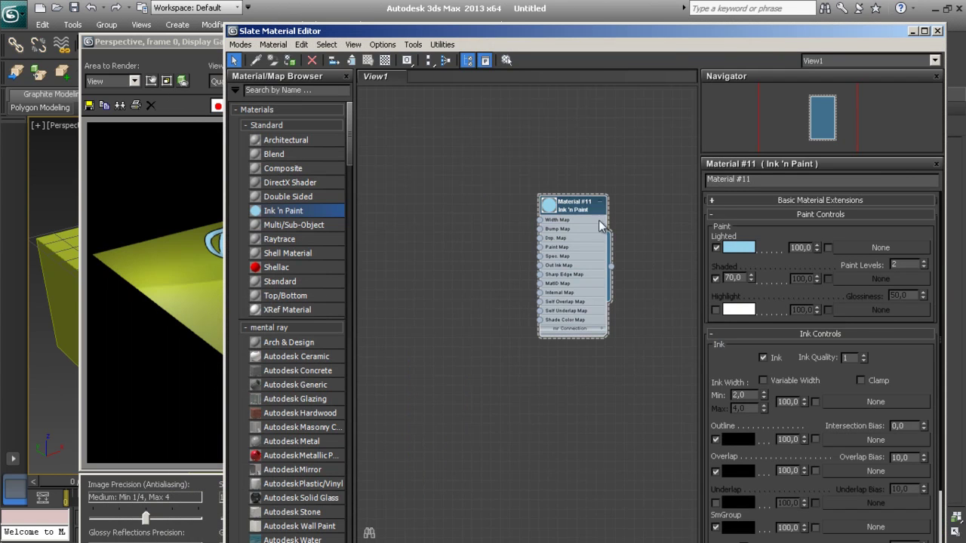
left_click_drag(574, 208, 499, 227)
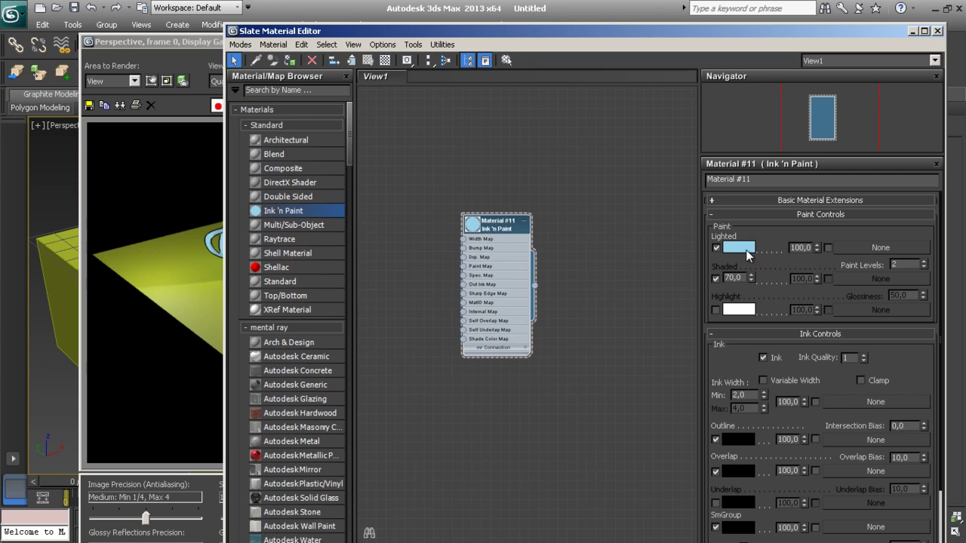
left_click_drag(744, 278, 724, 279)
type("25")
key("Return")
left_click(145, 58)
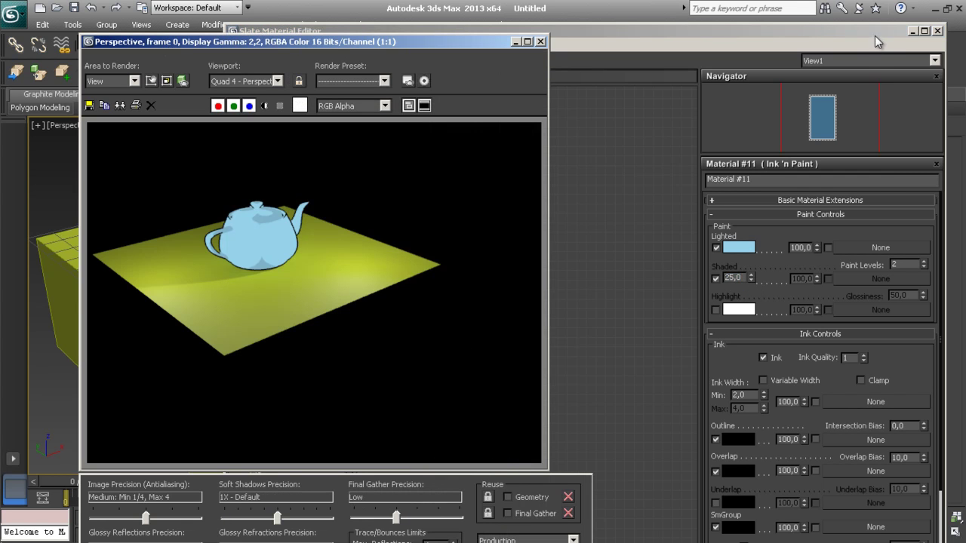
left_click_drag(875, 32, 880, 142)
left_click(855, 46)
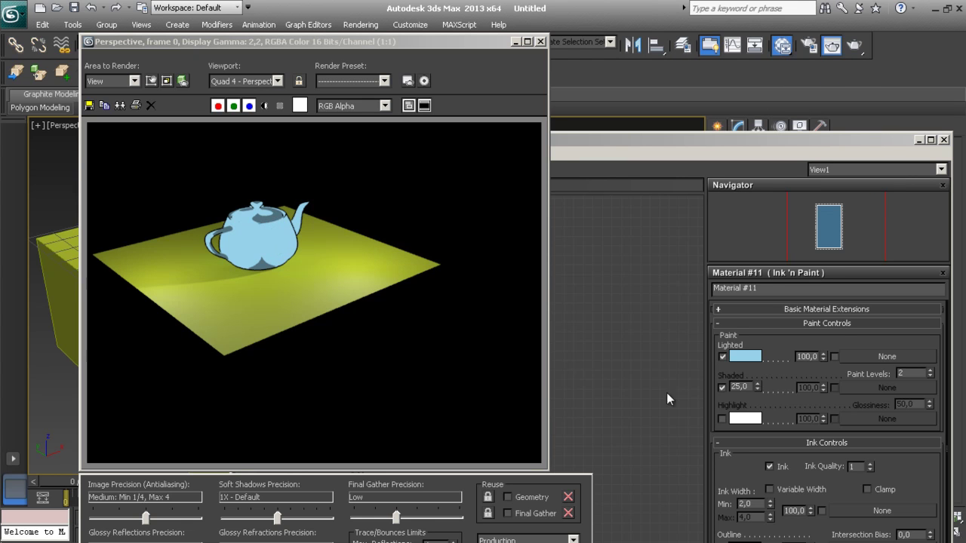
Set the material's Shaded value to 75 and render the scene.
left_click(751, 388)
type("75")
key("Return")
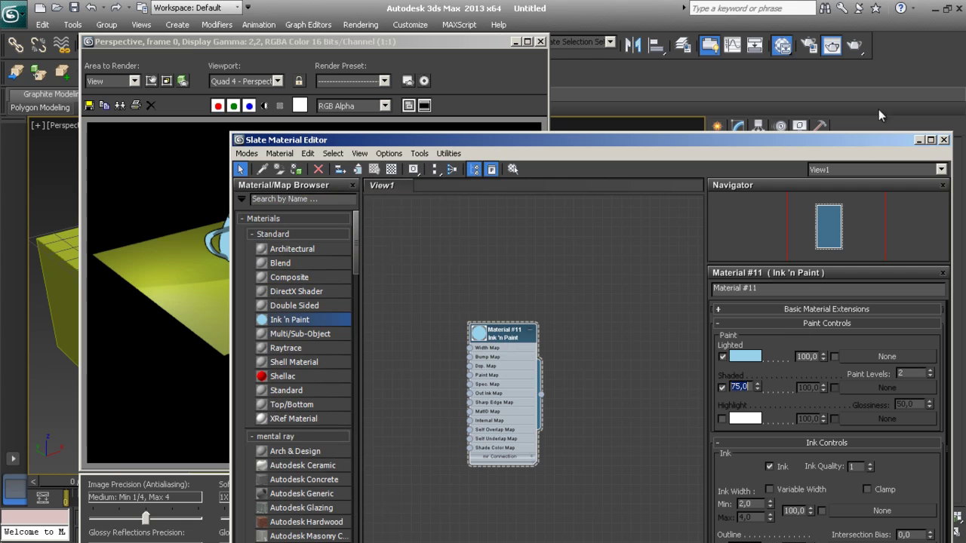
left_click(855, 47)
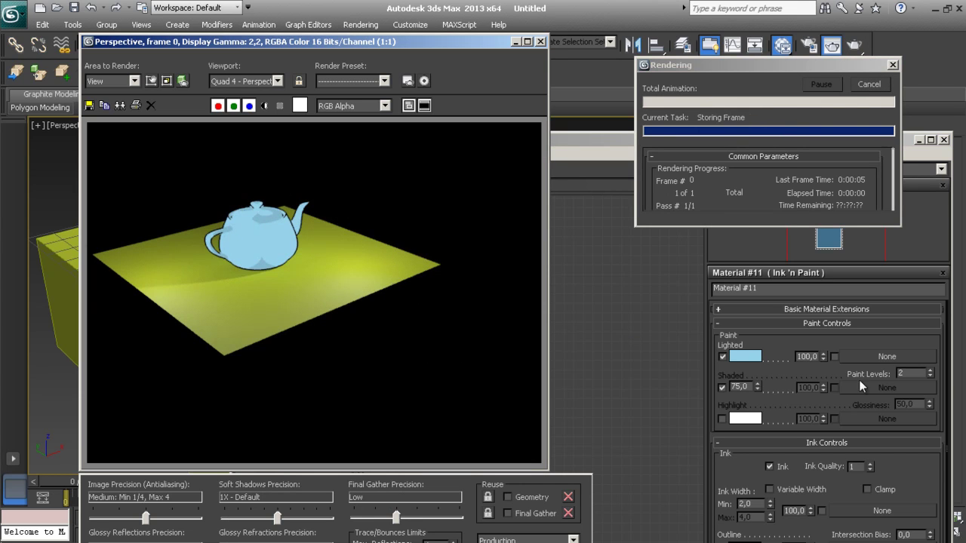
Set Paint Levels to 5 and the Shaded value to 25, rendering the scene after each change.
left_click(902, 373)
key("Return")
left_click(841, 48)
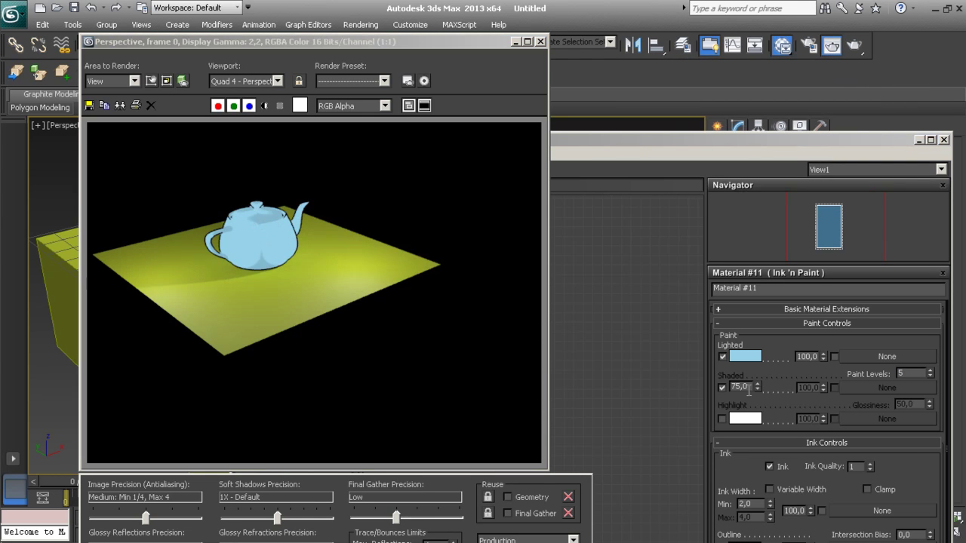
left_click_drag(749, 390, 726, 386)
type("25")
key("Return")
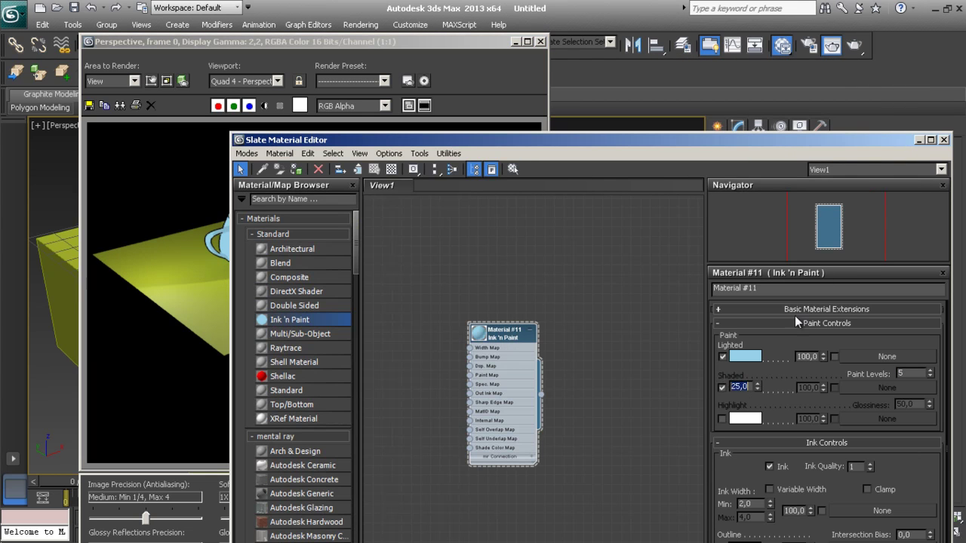
left_click(853, 45)
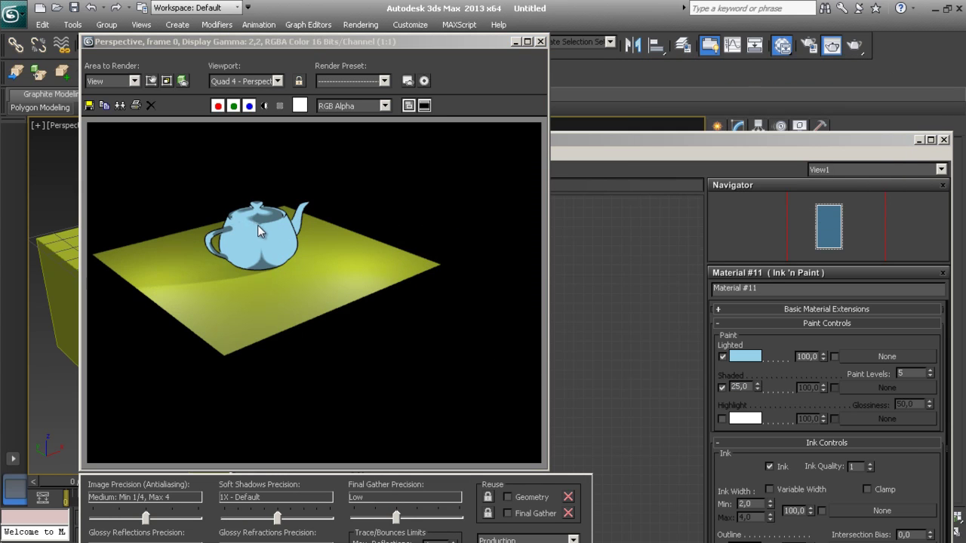
Enable the paint Highlight and the ink's Variable Width, rendering the scene after each change.
left_click(725, 424)
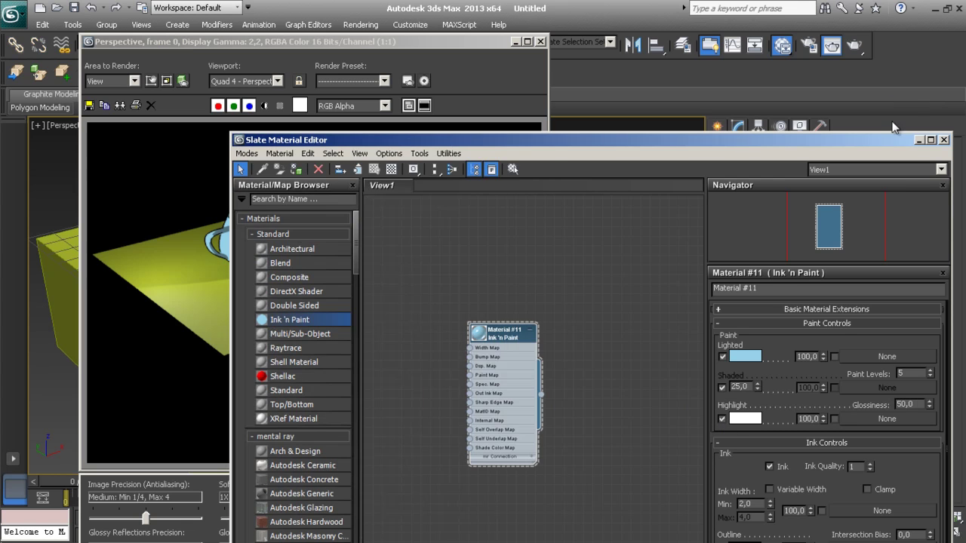
left_click(854, 46)
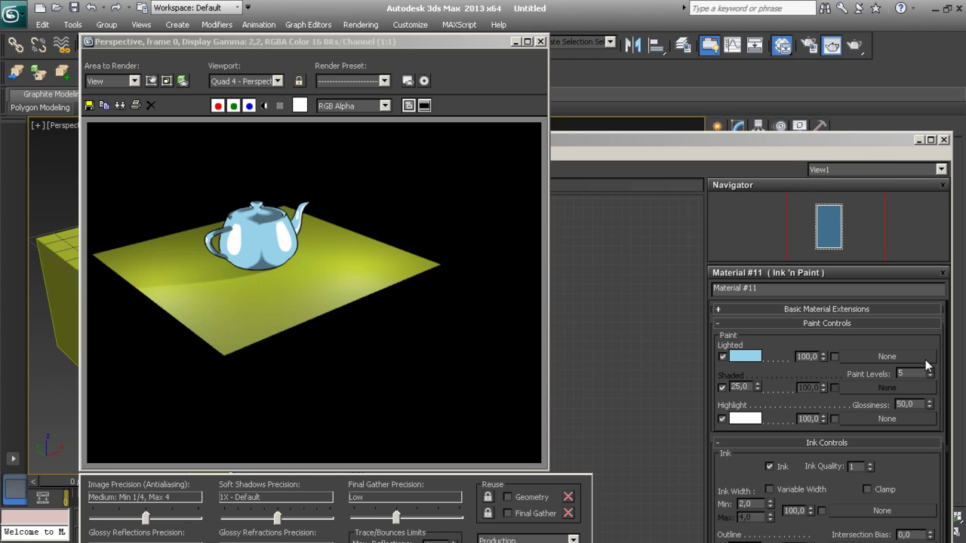
left_click_drag(914, 458, 919, 392)
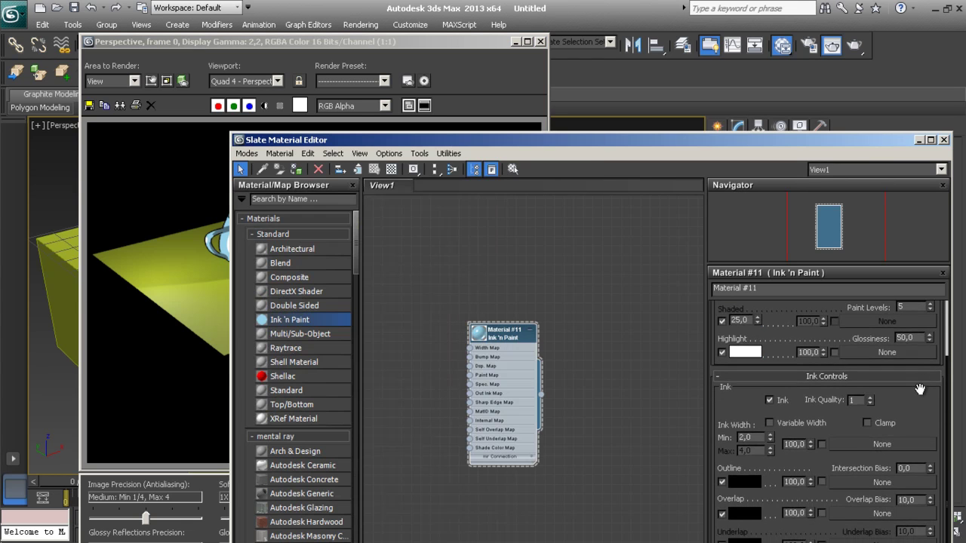
left_click(770, 424)
left_click(851, 46)
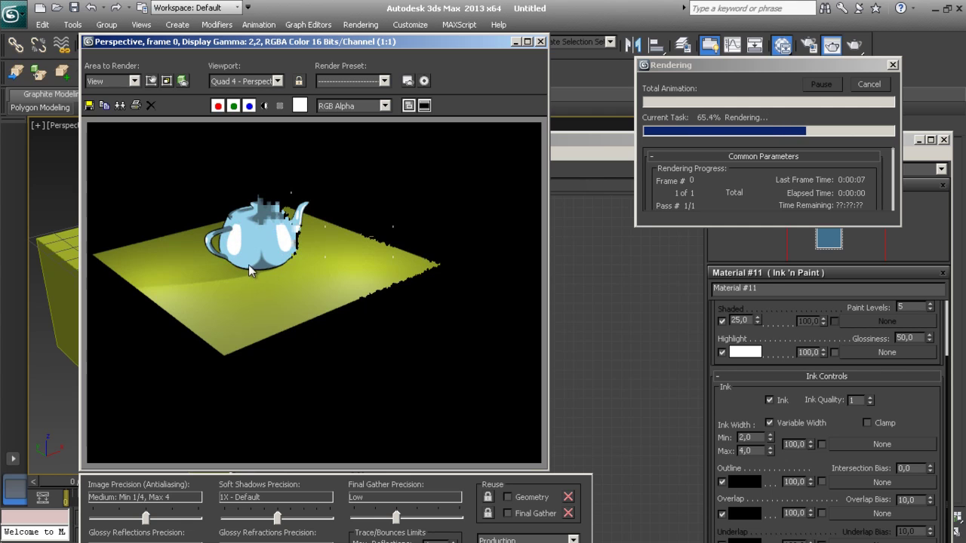
Set the ink width to a minimum of 1 and a maximum of 5, and render the scene.
mouse_move(757, 438)
left_mouse_down()
mouse_move(733, 439)
mouse_move(726, 450)
left_mouse_up()
type("1")
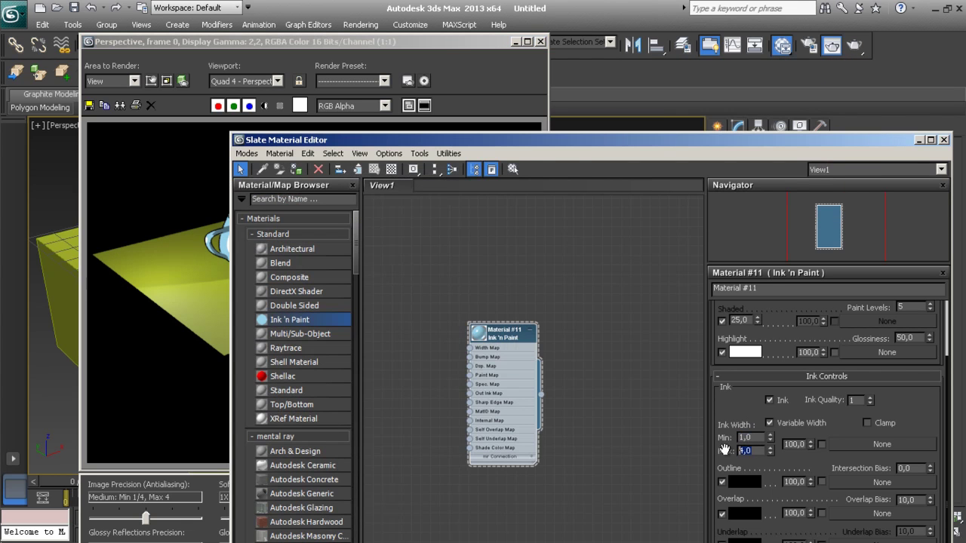
type("5")
key("Return")
left_click_drag(852, 139, 846, 55)
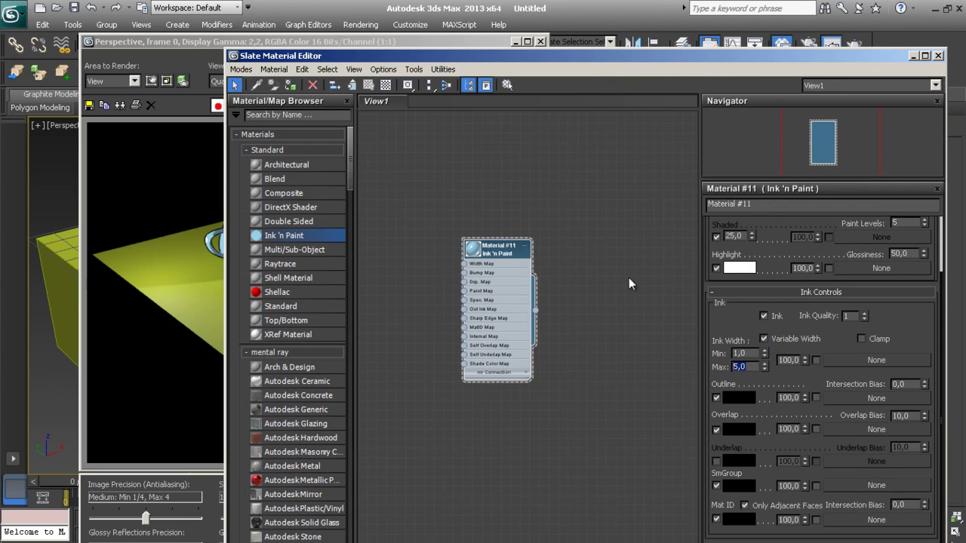
left_click(833, 42)
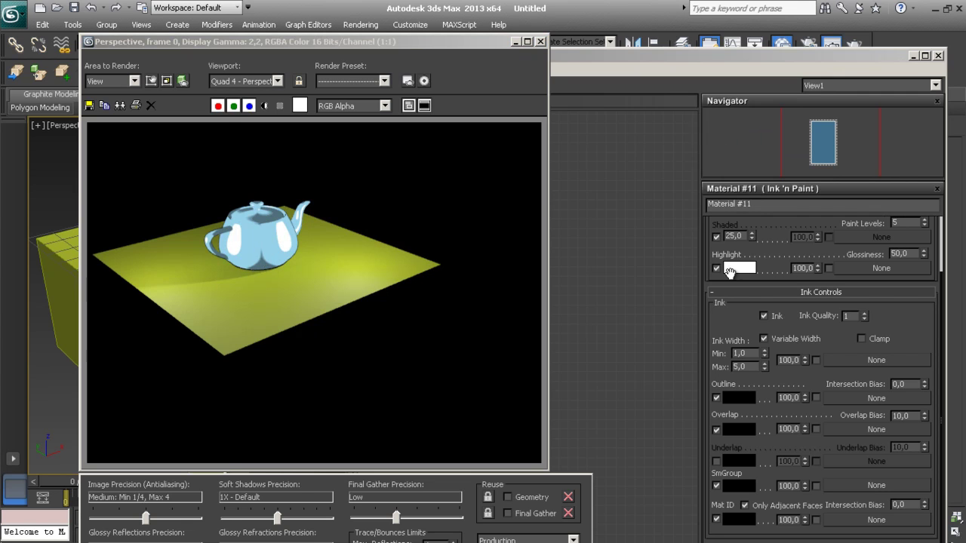
Turn off the Highlight, enable Clamp with a maximum ink width of 10, and render the scene.
left_click(716, 269)
left_click(861, 339)
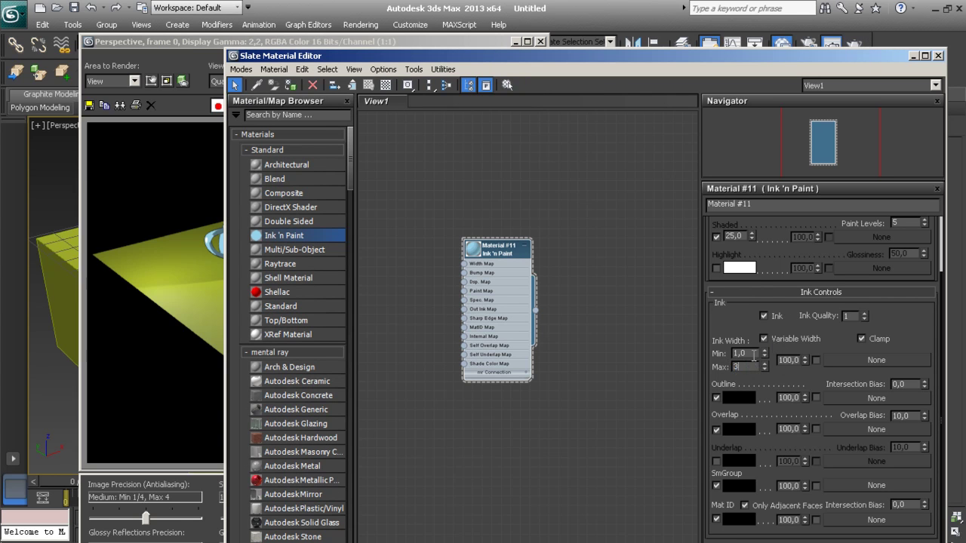
double_click(732, 366)
key("Return")
left_click(845, 45)
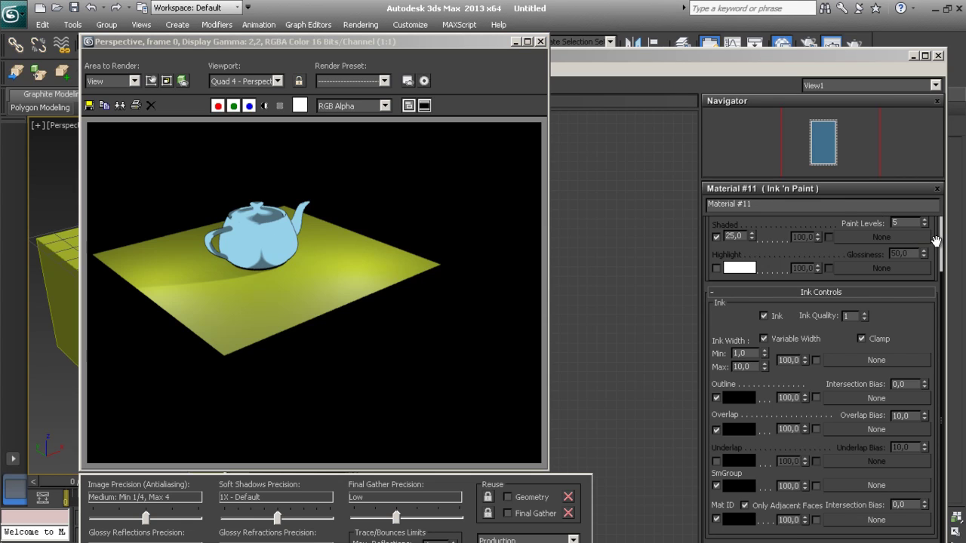
Set the material's Paint Levels to 25 and render the scene.
left_click_drag(936, 239, 934, 305)
type("25")
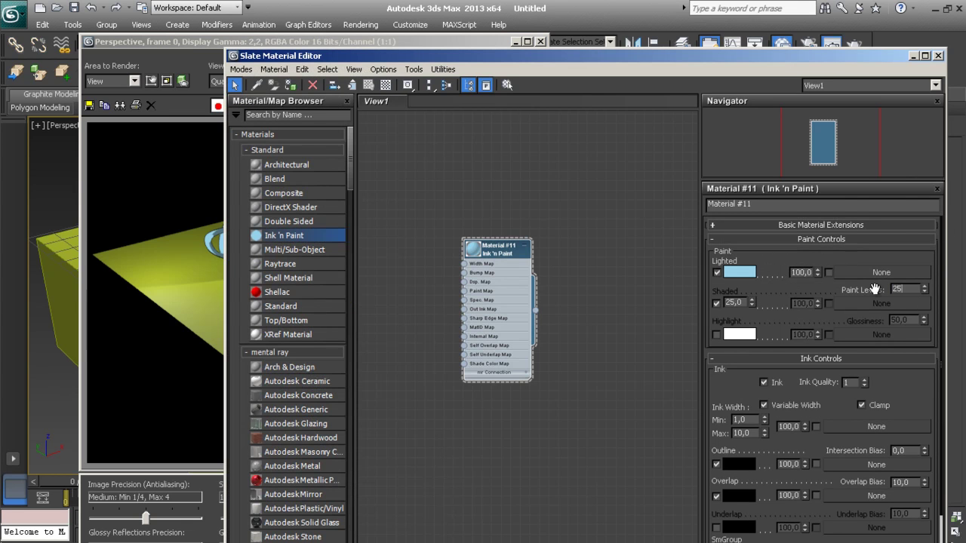
left_click(853, 44)
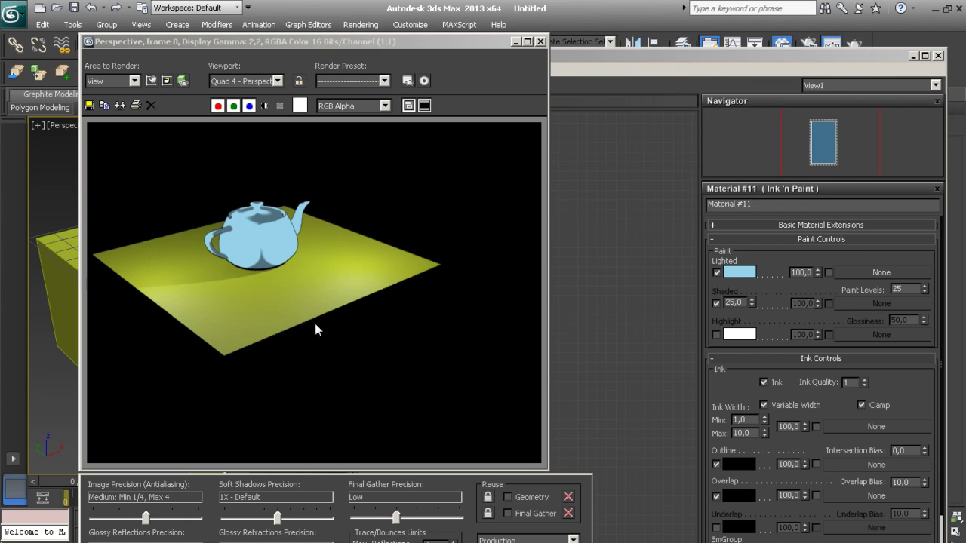
mouse_move(909, 391)
left_mouse_down()
mouse_move(911, 317)
mouse_move(888, 236)
left_mouse_up()
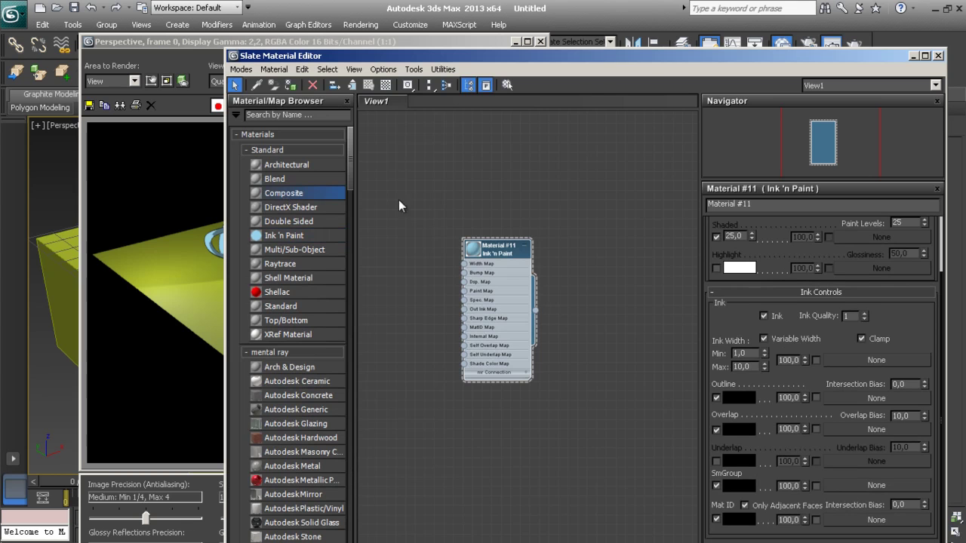
Add a Composite material above the Ink 'n Paint node and assign it to the teapot.
double_click(316, 192)
mouse_move(521, 288)
left_mouse_down()
mouse_move(575, 185)
mouse_move(568, 154)
left_mouse_up()
left_click_drag(504, 243, 541, 300)
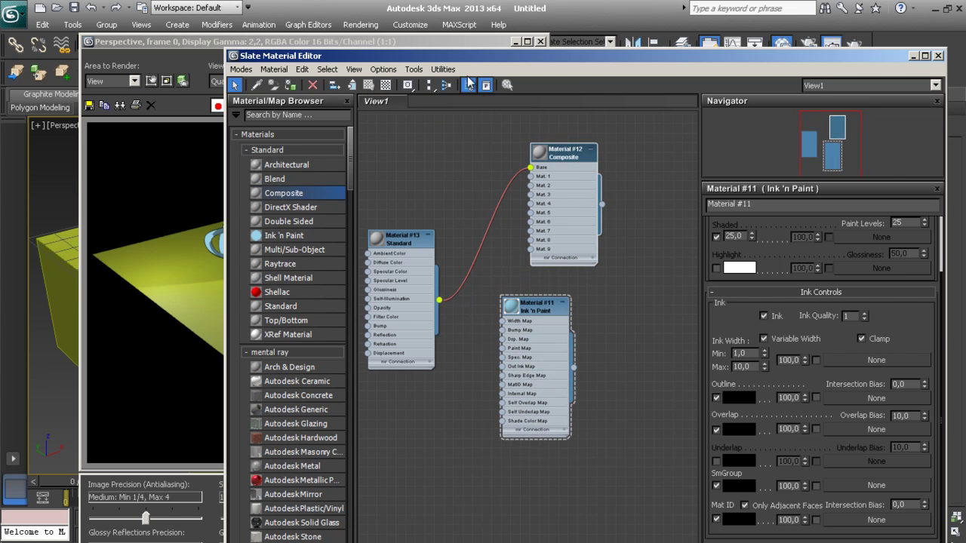
right_click(558, 153)
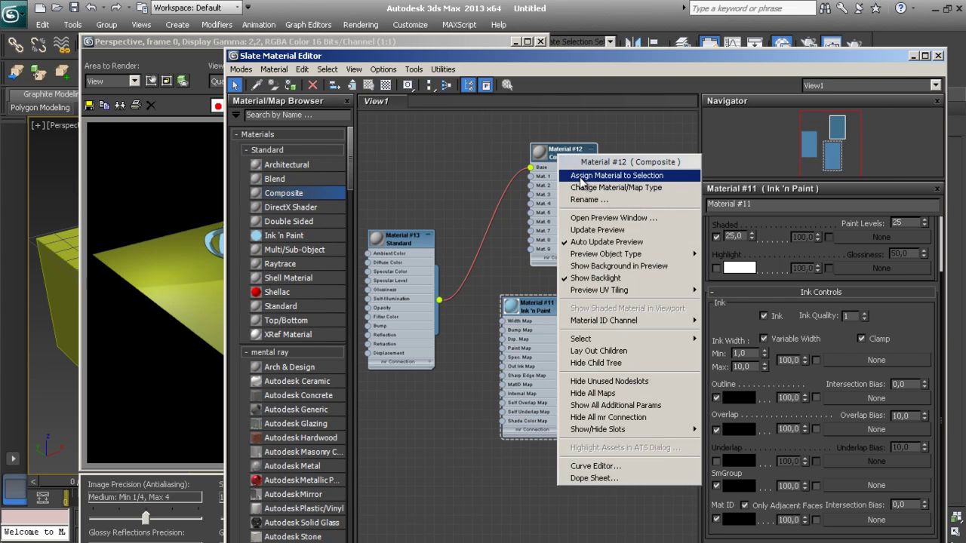
left_click(582, 177)
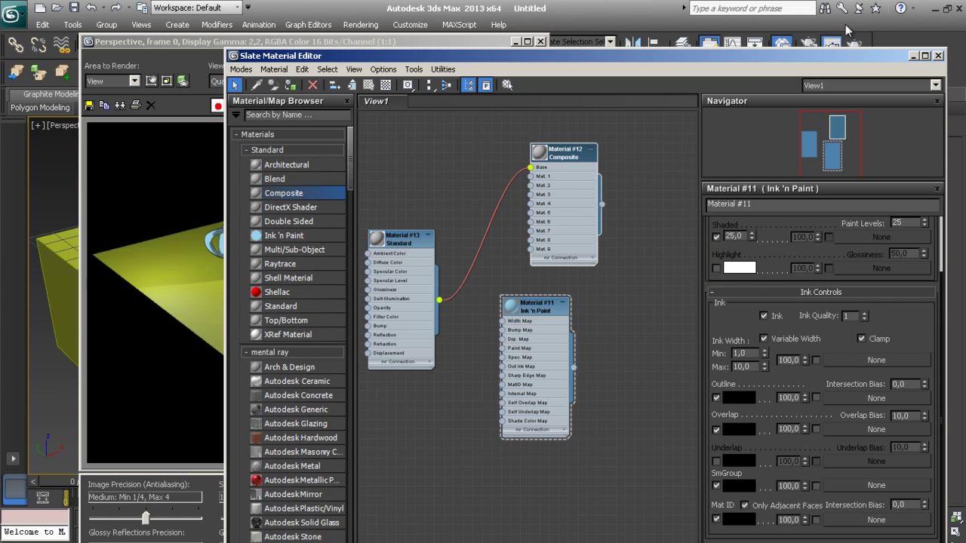
Render the scene and connect the Ink 'n Paint material to the Composite material's Mat. 1 slot.
left_click_drag(877, 56, 881, 75)
left_click(854, 45)
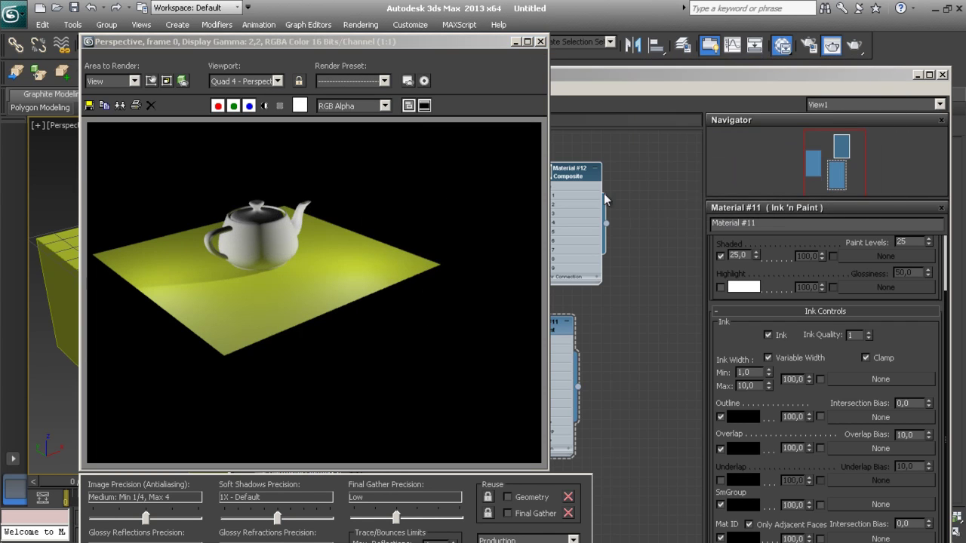
left_click(604, 79)
left_click_drag(572, 347, 523, 404)
left_click_drag(530, 444, 615, 272)
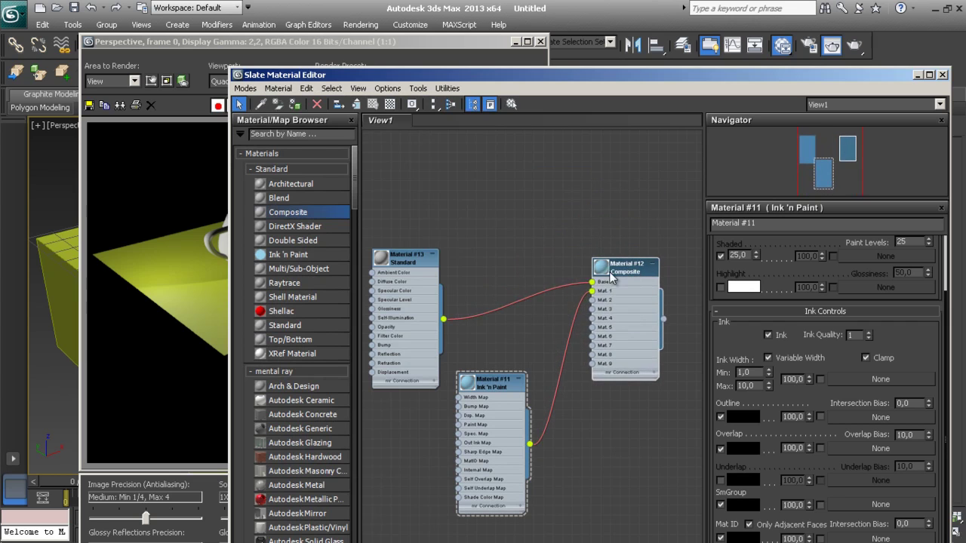
double_click(602, 268)
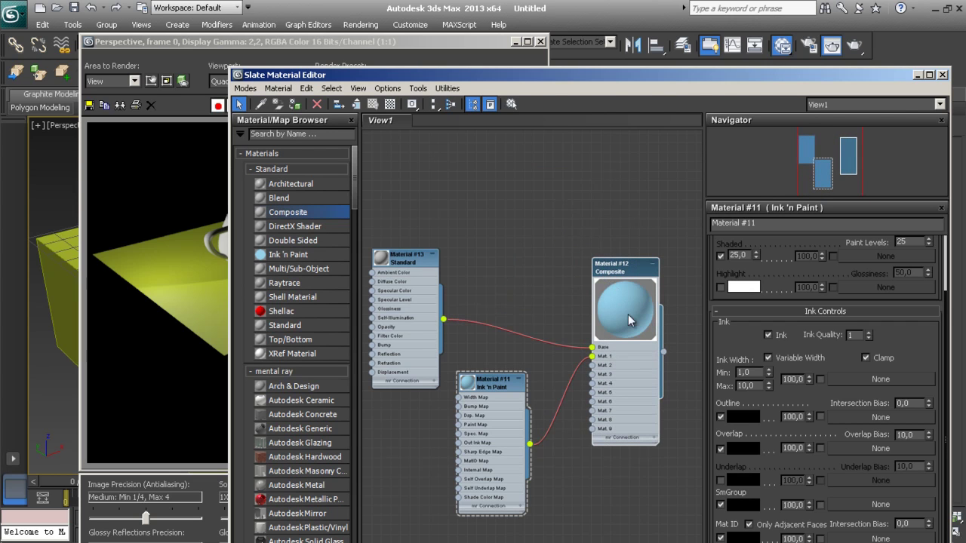
Set the Ink 'n Paint material's Paint Levels to 5 and render the scene.
double_click(903, 242)
type("5")
key("Return")
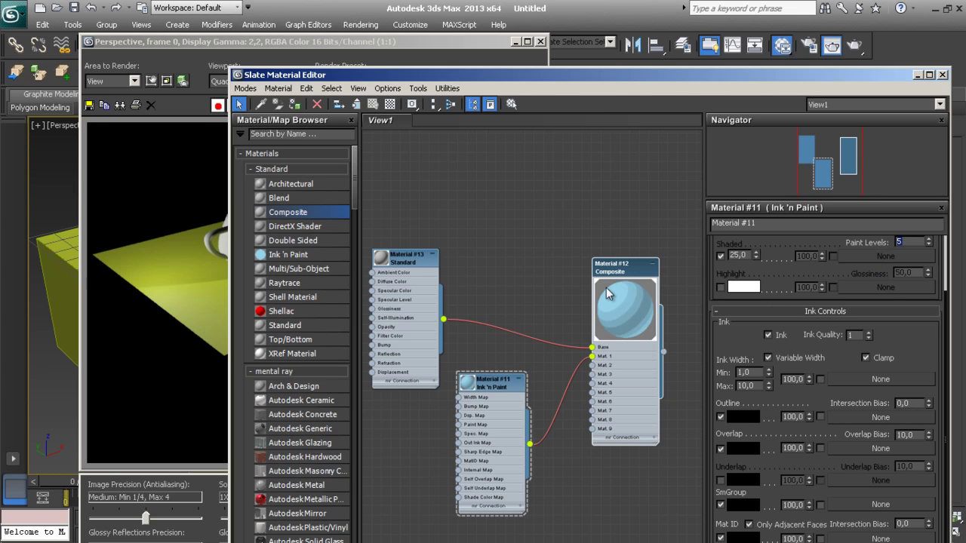
left_click(853, 45)
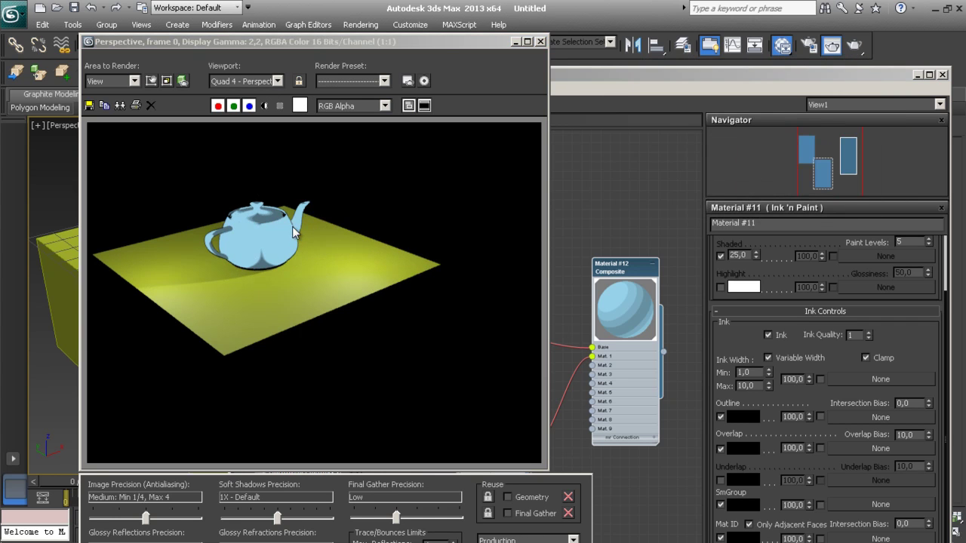
Set the Specular Level to 68 and the Glossiness to 4 on the Standard material feeding the Composite's base.
left_click_drag(623, 266, 633, 256)
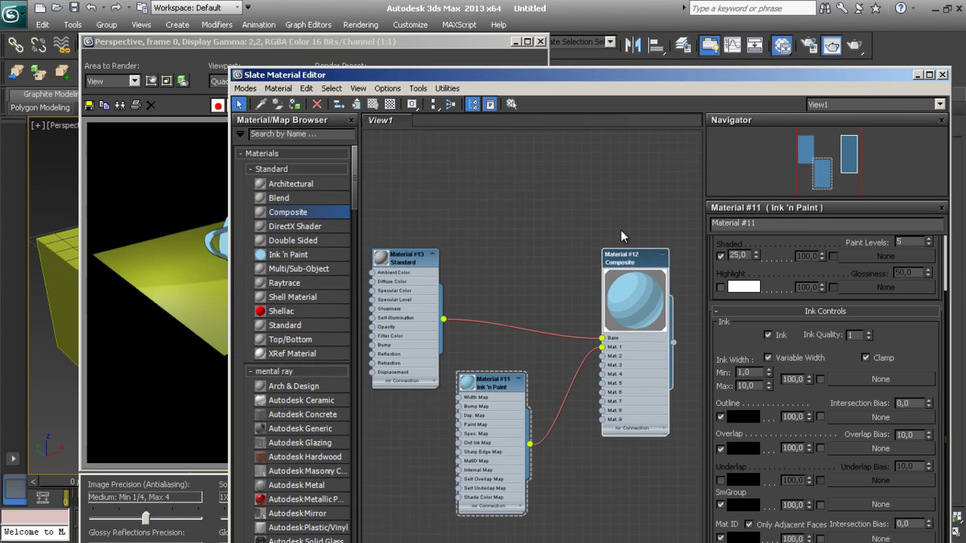
left_click(410, 259)
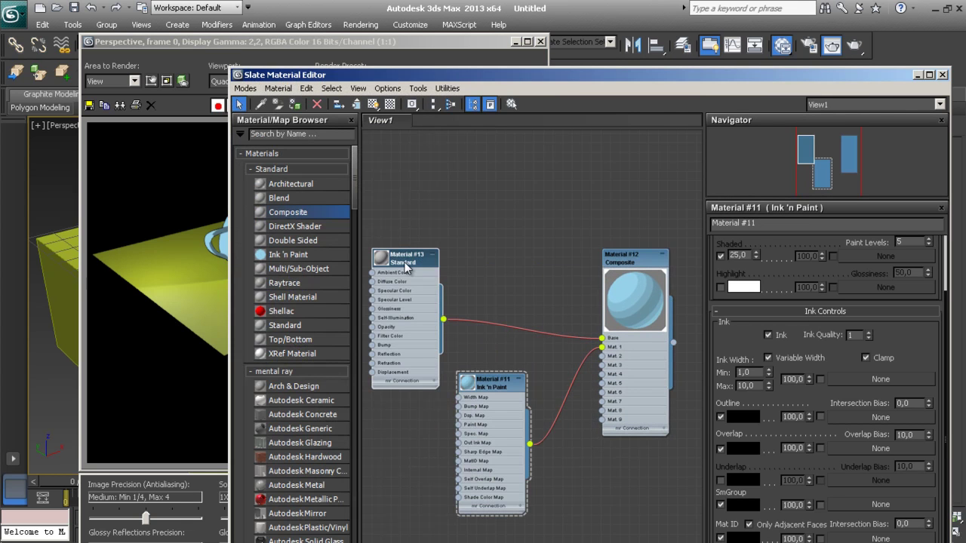
double_click(410, 264)
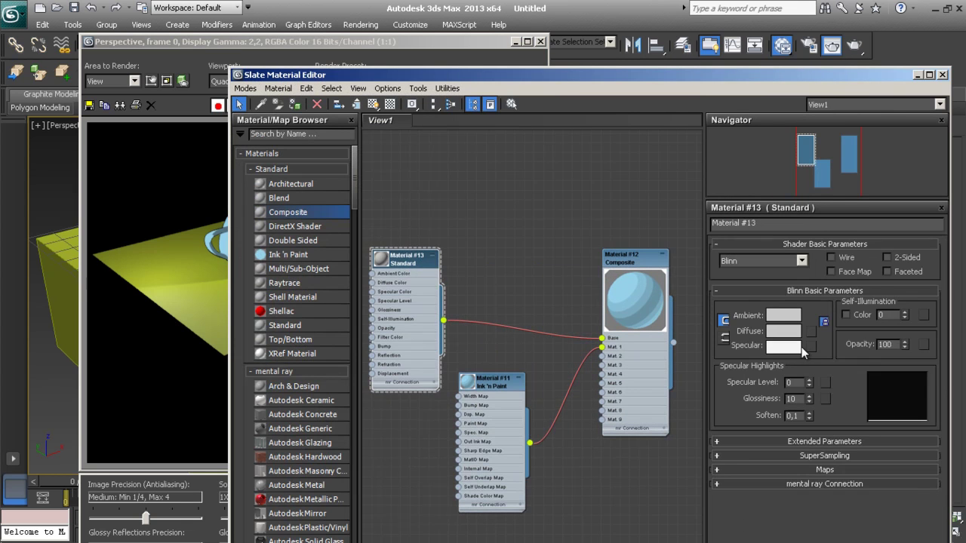
left_click_drag(808, 381, 812, 348)
mouse_move(810, 393)
left_mouse_down()
mouse_move(814, 366)
mouse_move(808, 397)
left_mouse_up()
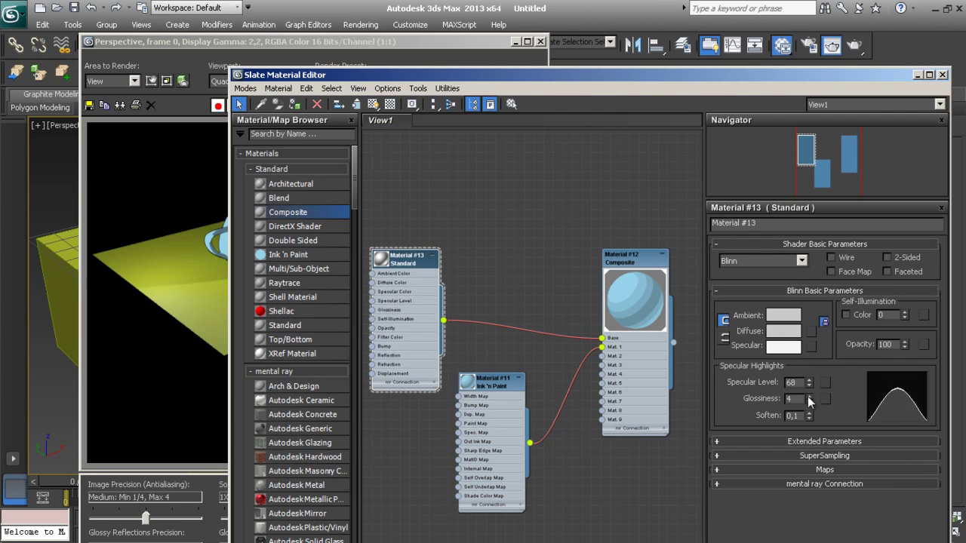
Set the Composite material's Mat. 1 amount to 50 and render the scene.
double_click(636, 308)
double_click(644, 261)
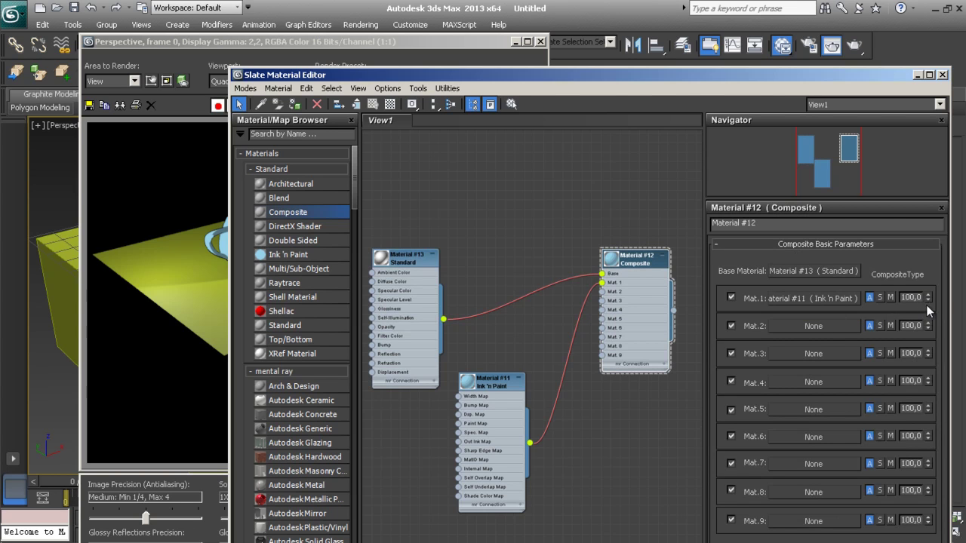
left_click_drag(928, 326, 921, 447)
key("BackSpace")
key("BackSpace")
key("BackSpace")
type("50")
left_click(911, 300)
double_click(617, 263)
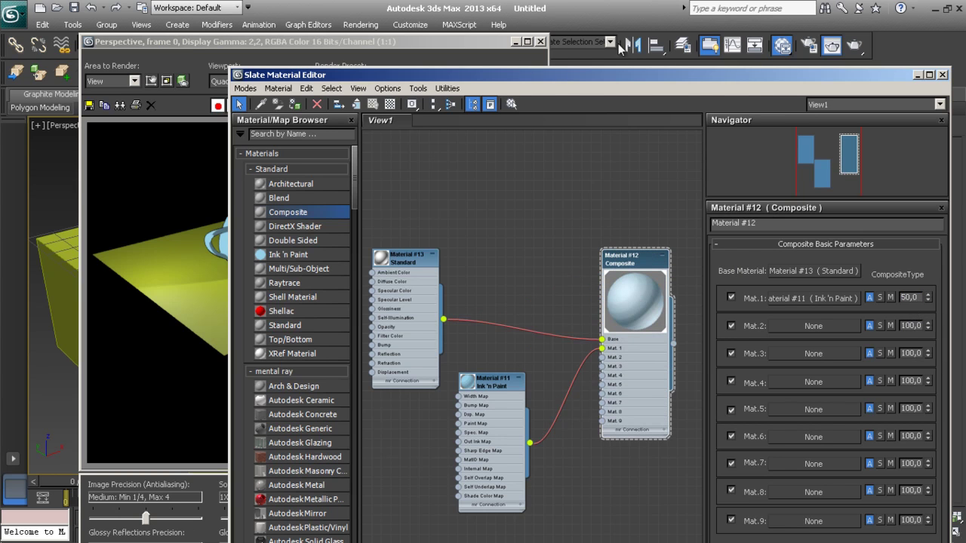
left_click(855, 47)
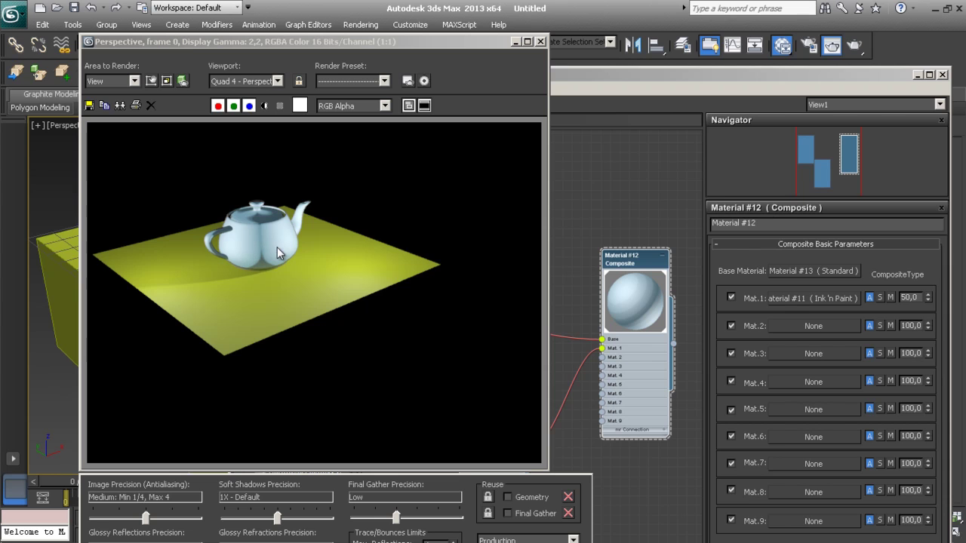
Examine the Ink 'n Paint material's Basic Material Extensions, Paint Controls and Ink Controls.
left_click(639, 260)
left_click(498, 382)
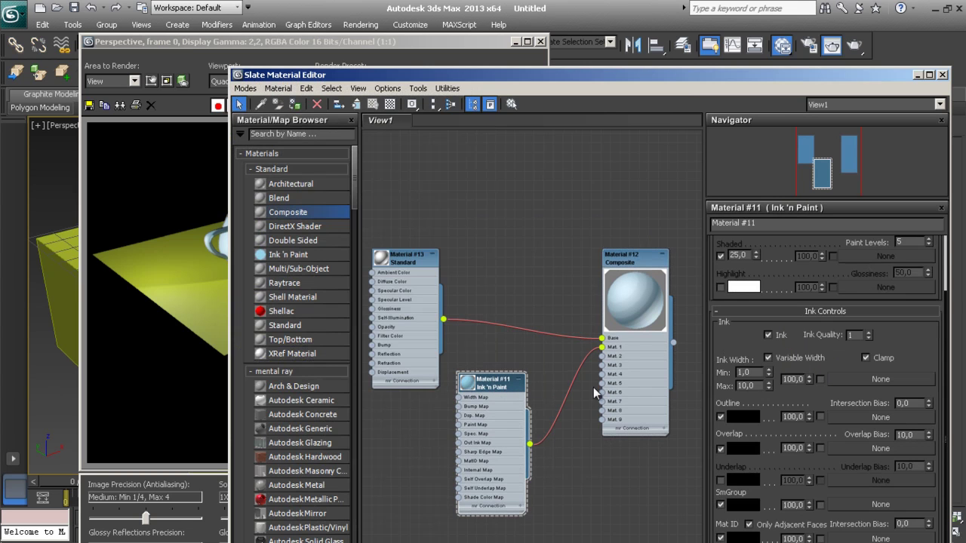
left_click_drag(948, 301, 946, 231)
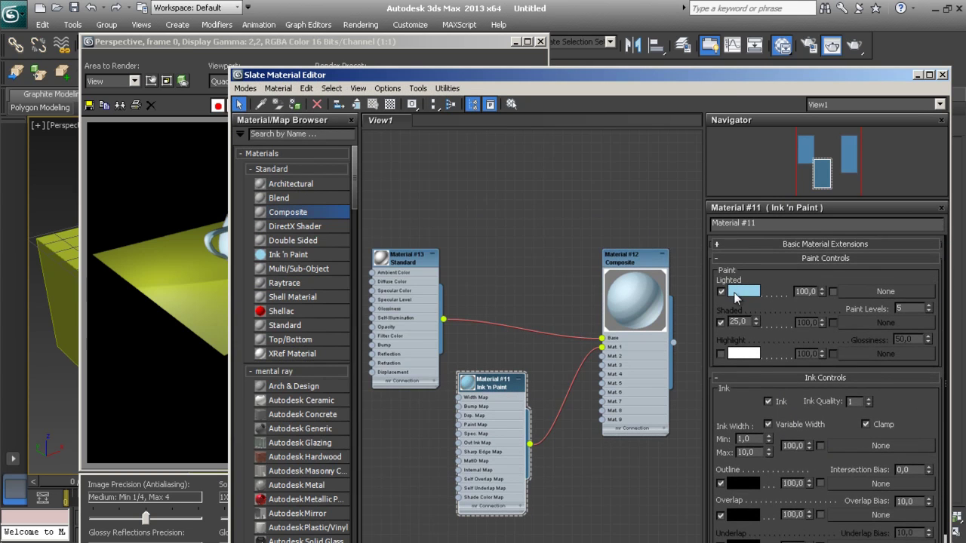
left_click(791, 243)
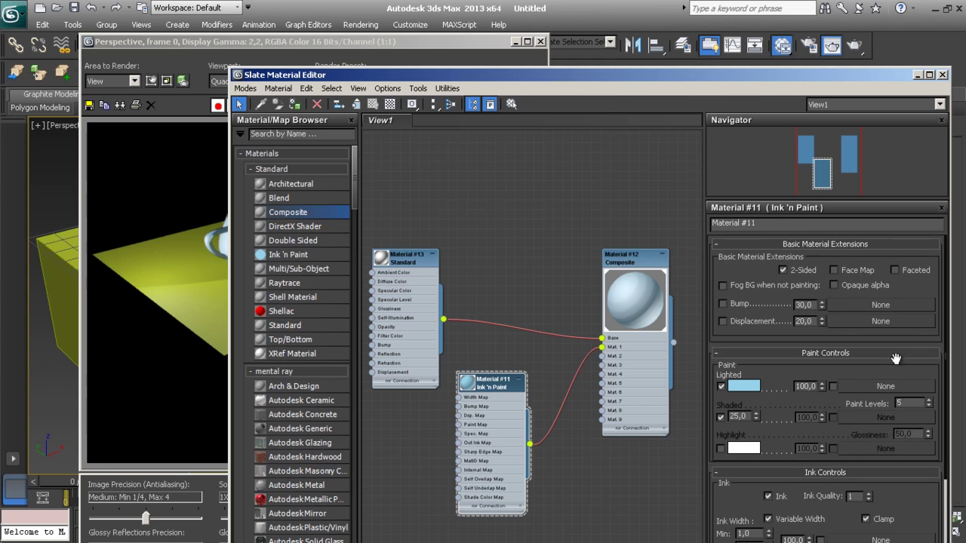
left_click_drag(904, 375, 901, 209)
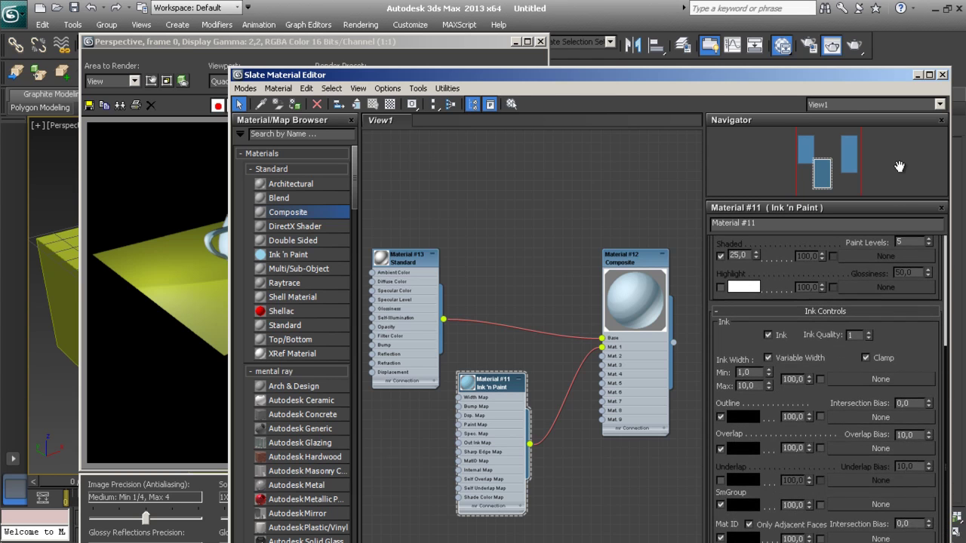
Add a new Standard material in clear space above the Composite node.
left_click_drag(630, 262, 631, 348)
mouse_move(411, 281)
left_mouse_down()
mouse_move(449, 253)
mouse_move(427, 273)
mouse_move(412, 271)
left_mouse_up()
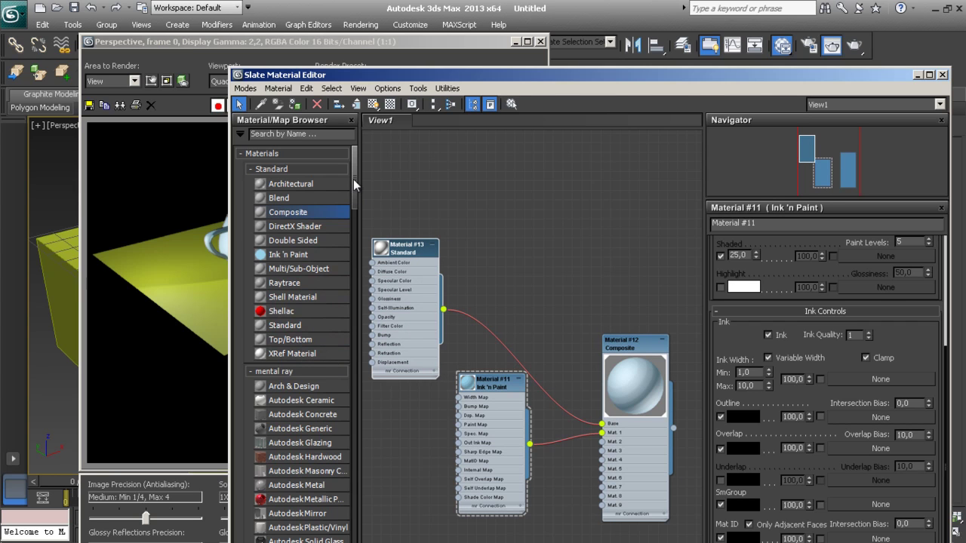
double_click(294, 326)
left_click_drag(531, 298, 586, 150)
left_click_drag(536, 75, 649, 151)
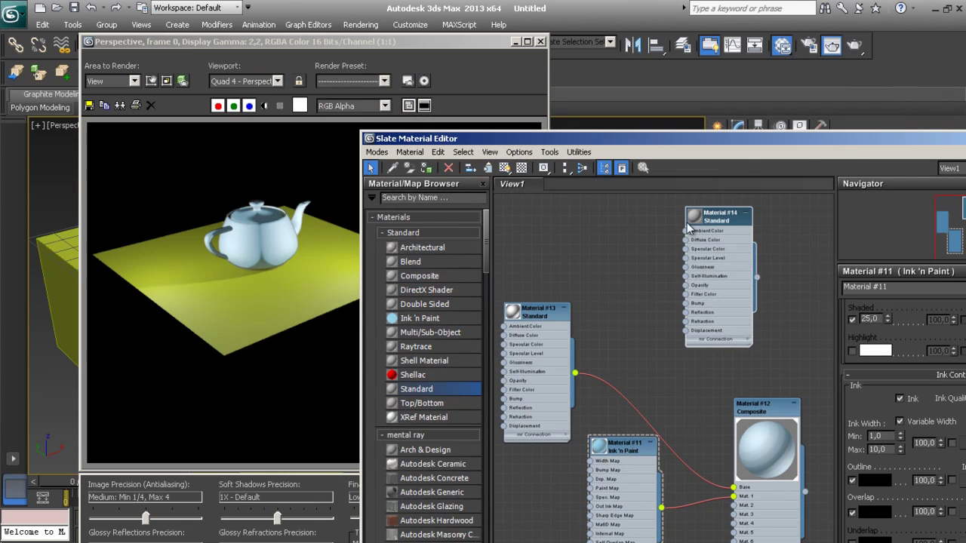
Assign the new Standard material to the teapot and render the scene.
right_click(723, 220)
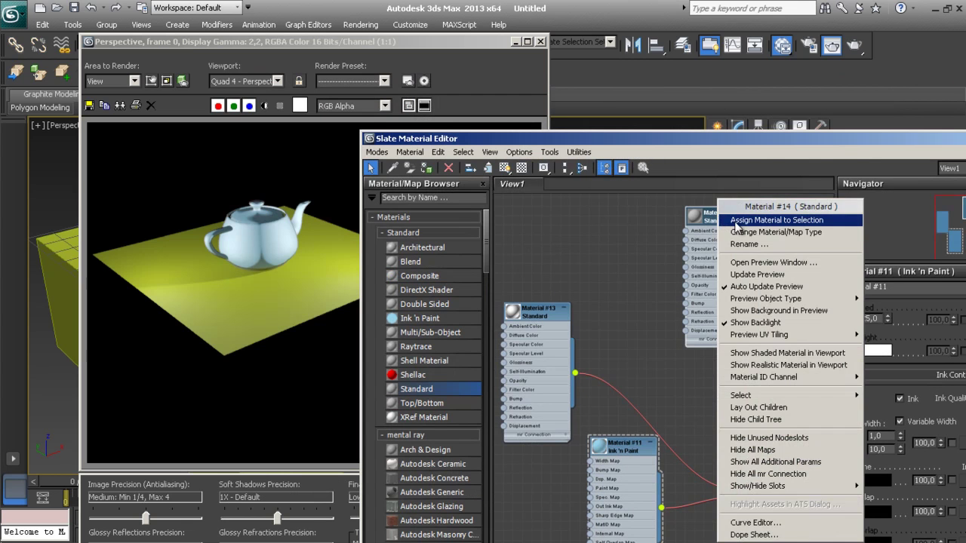
left_click(736, 225)
left_click(853, 47)
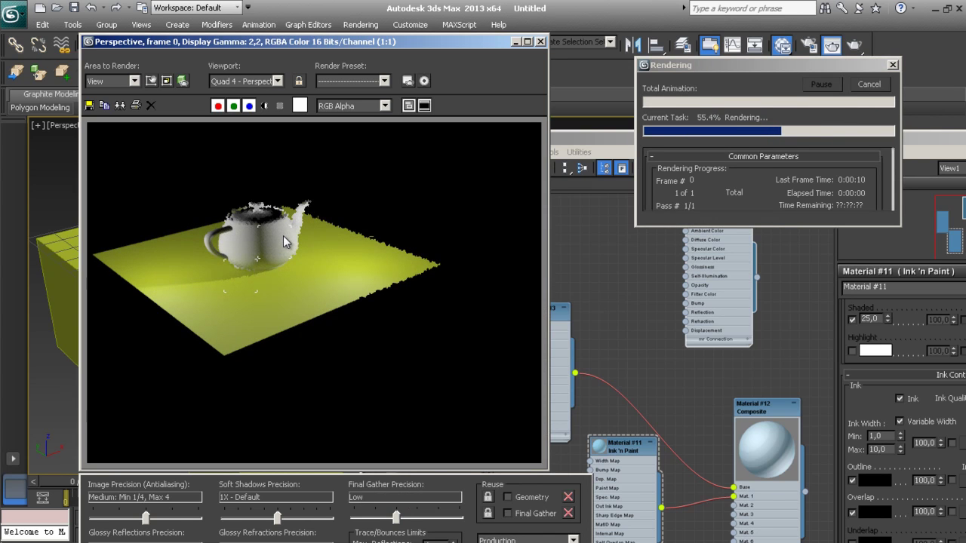
Set the new Standard material's diffuse color to a bright blue and render the scene.
left_click(701, 241)
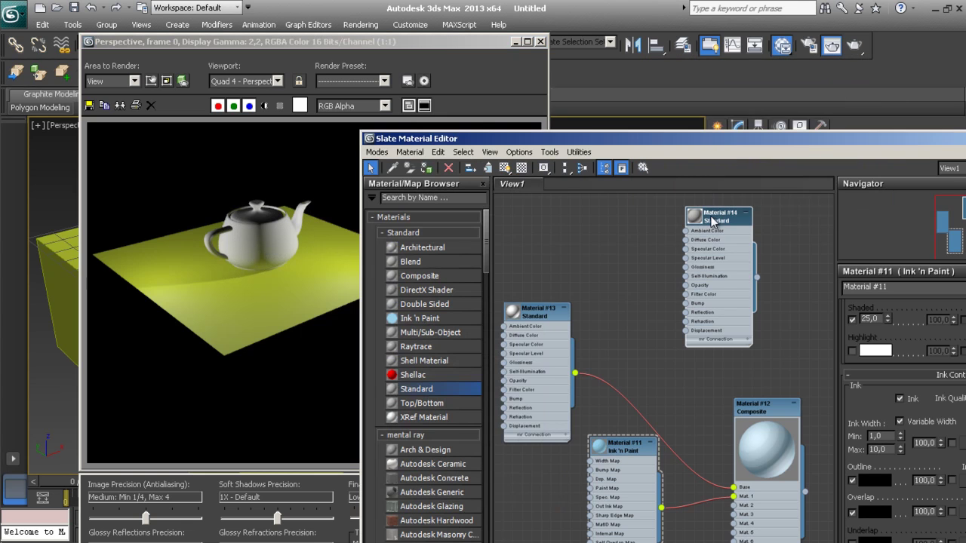
left_click(700, 241)
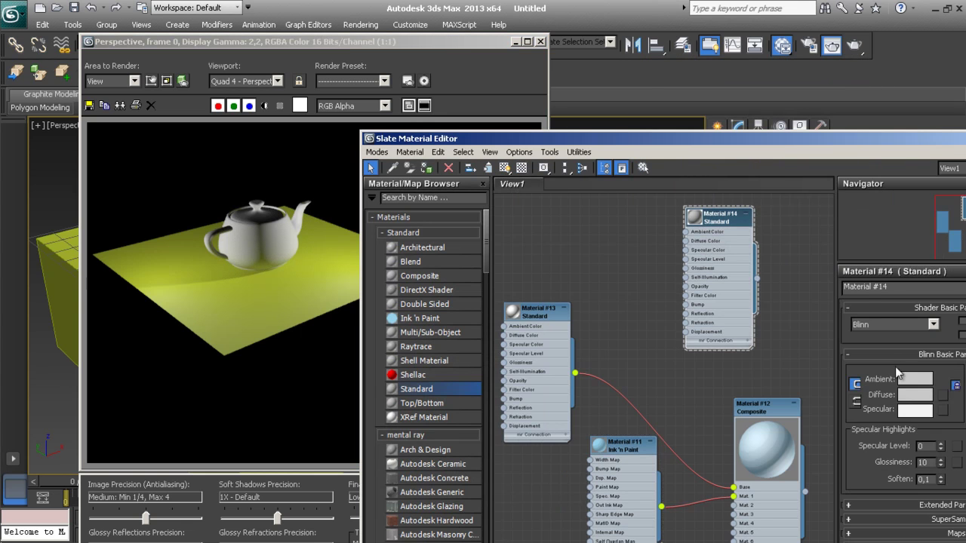
left_click(903, 395)
left_click_drag(350, 135, 359, 115)
left_click(406, 89)
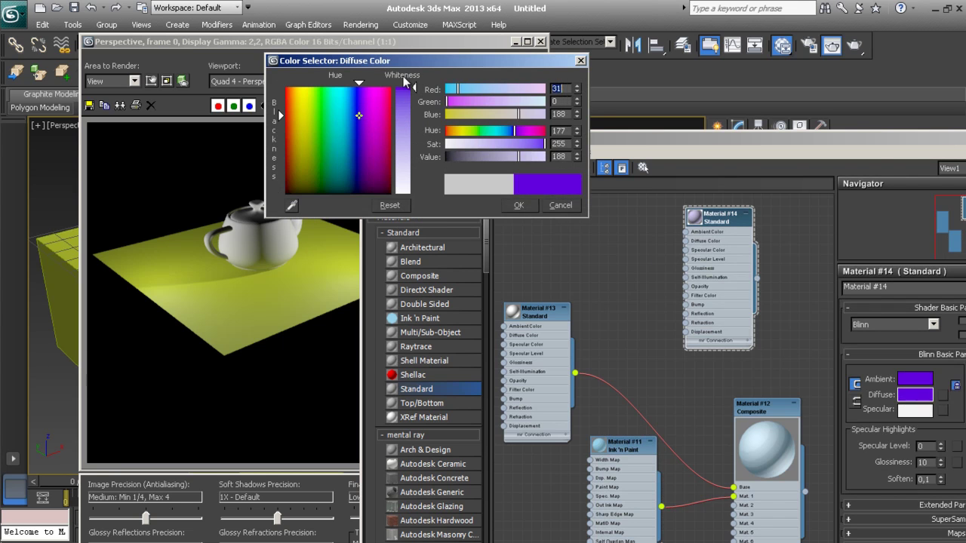
left_click_drag(406, 89, 405, 84)
left_click_drag(360, 119, 349, 119)
left_click(523, 205)
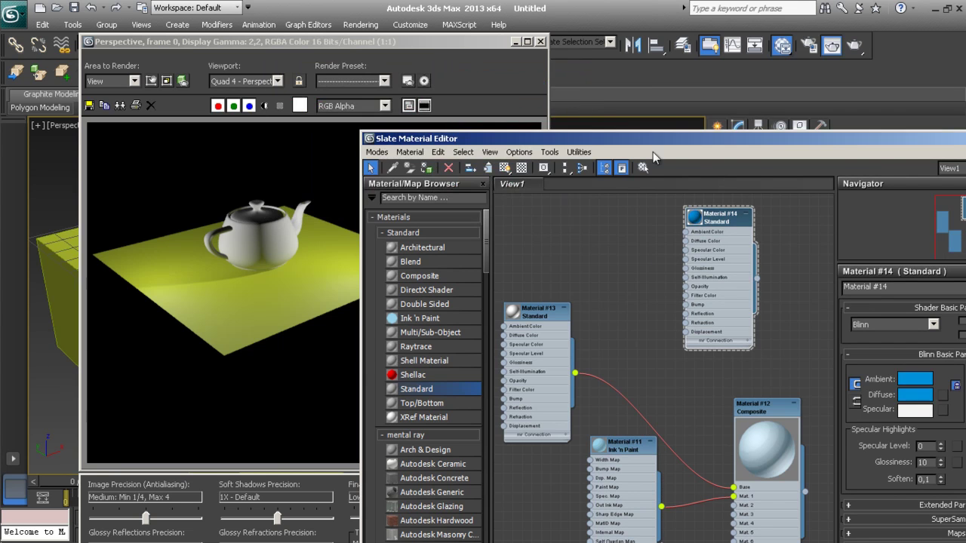
left_click_drag(664, 139, 543, 97)
left_click(853, 47)
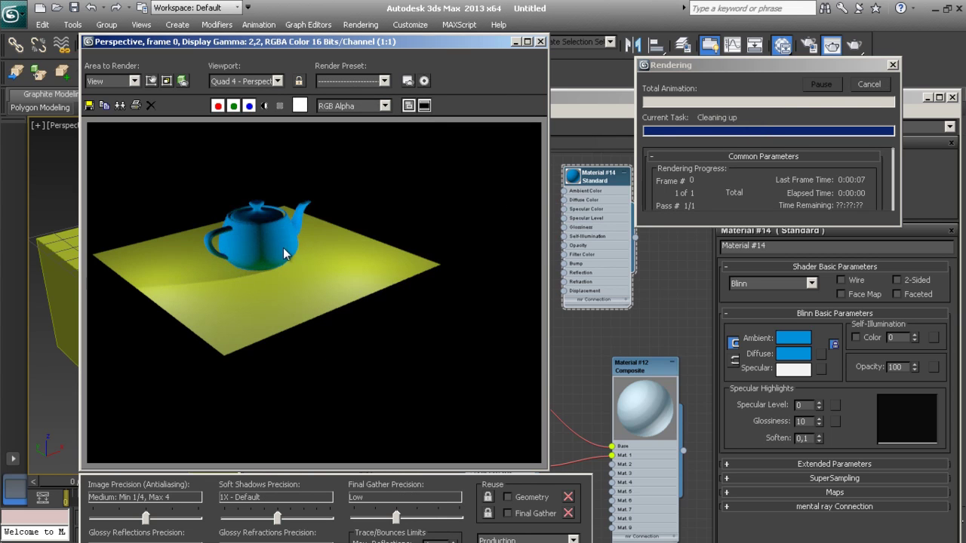
Enable Self-Illumination Color on the blue material with a Falloff map in its slot, and render the scene.
left_click(857, 338)
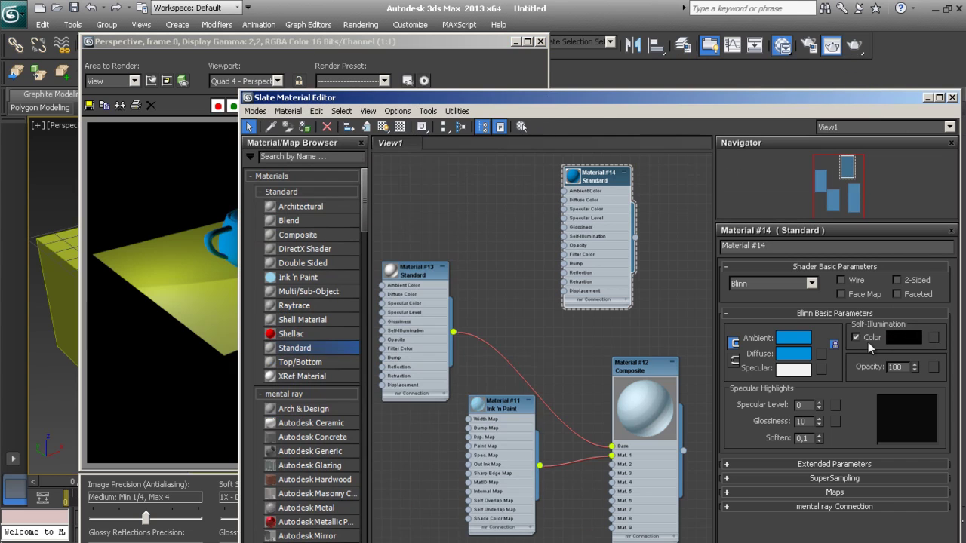
left_click(933, 339)
double_click(363, 228)
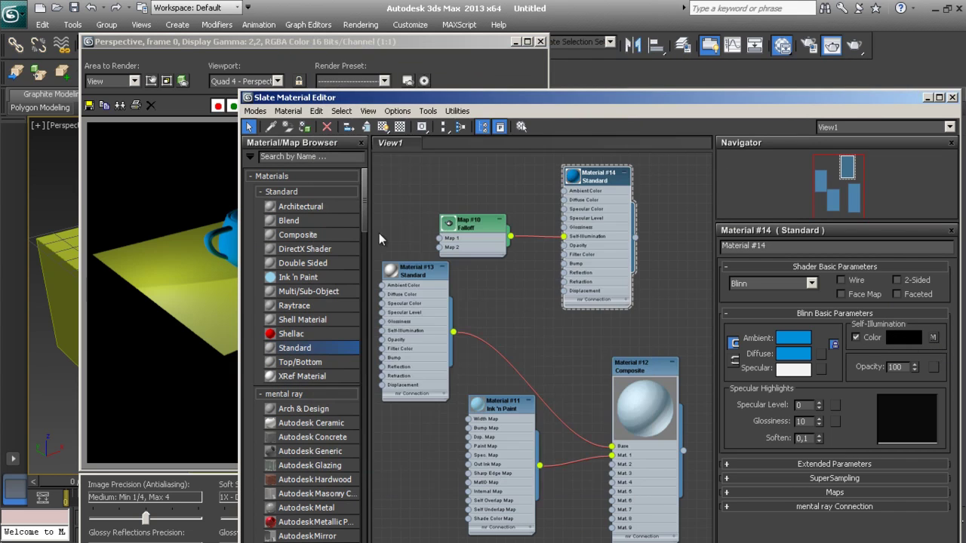
left_click_drag(474, 226, 478, 192)
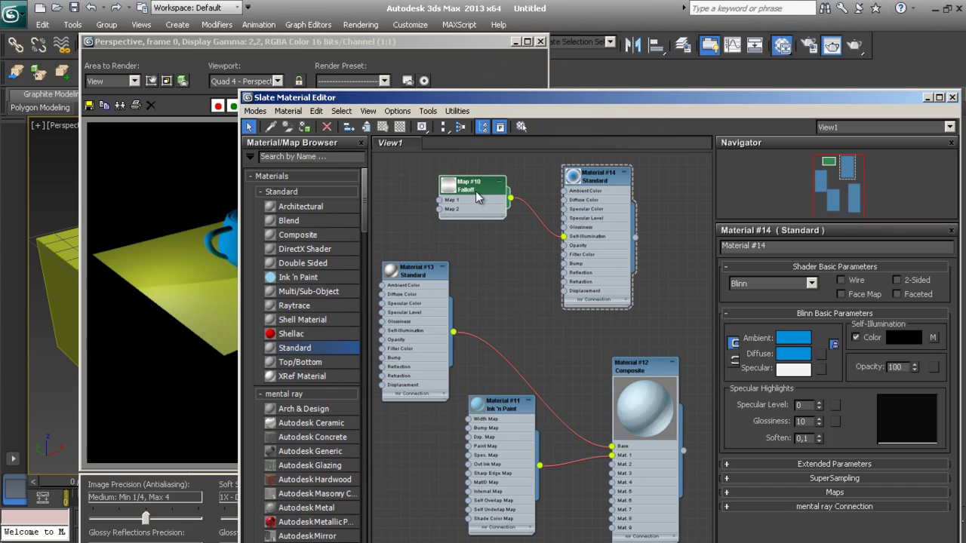
double_click(480, 193)
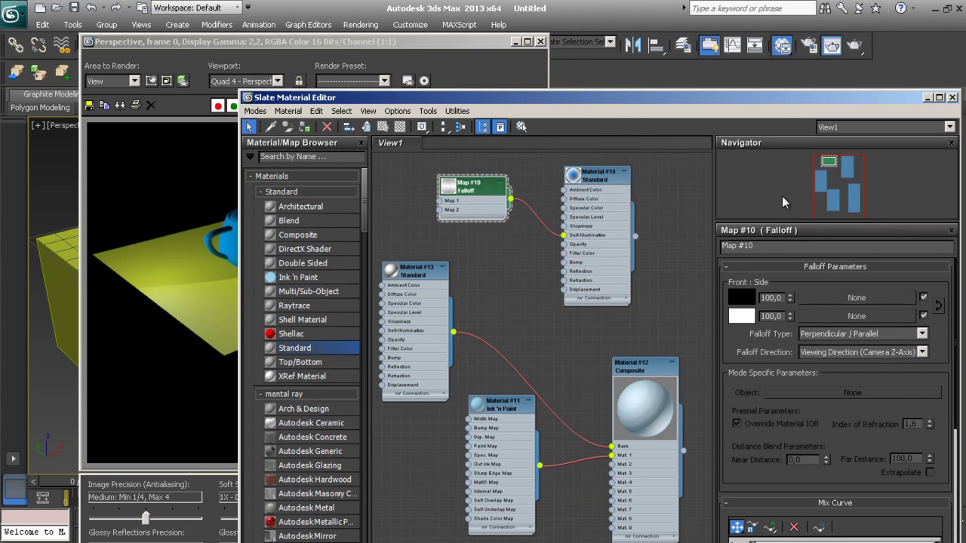
left_click_drag(782, 62, 783, 61)
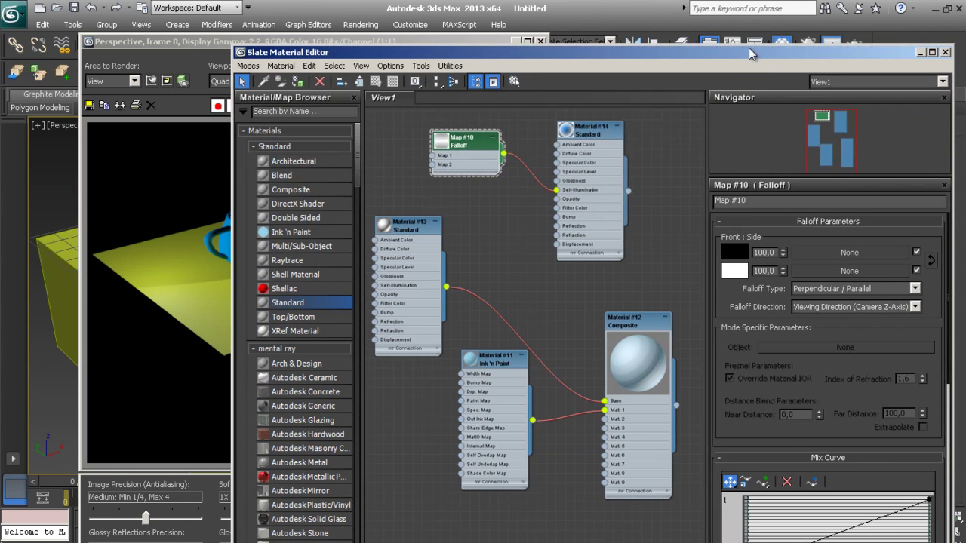
left_click(854, 43)
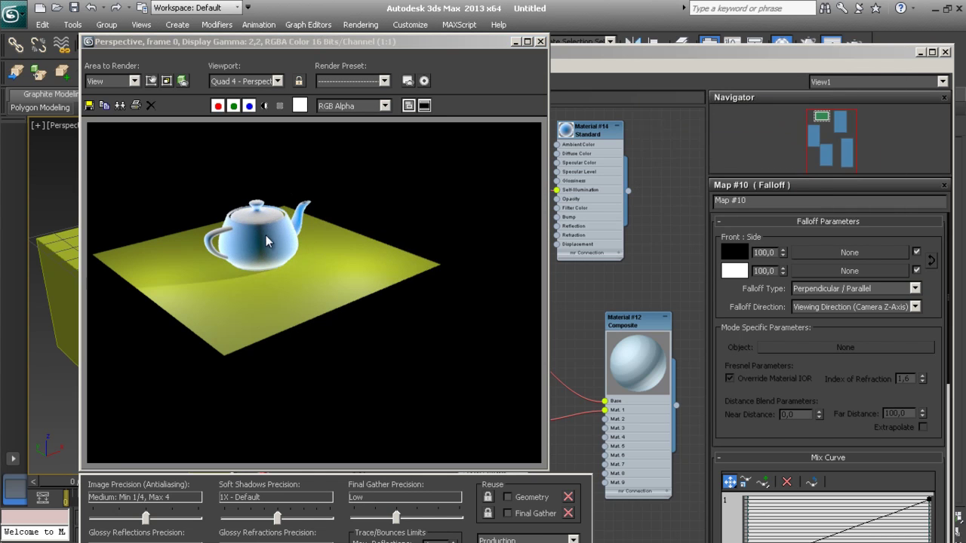
left_click(932, 262)
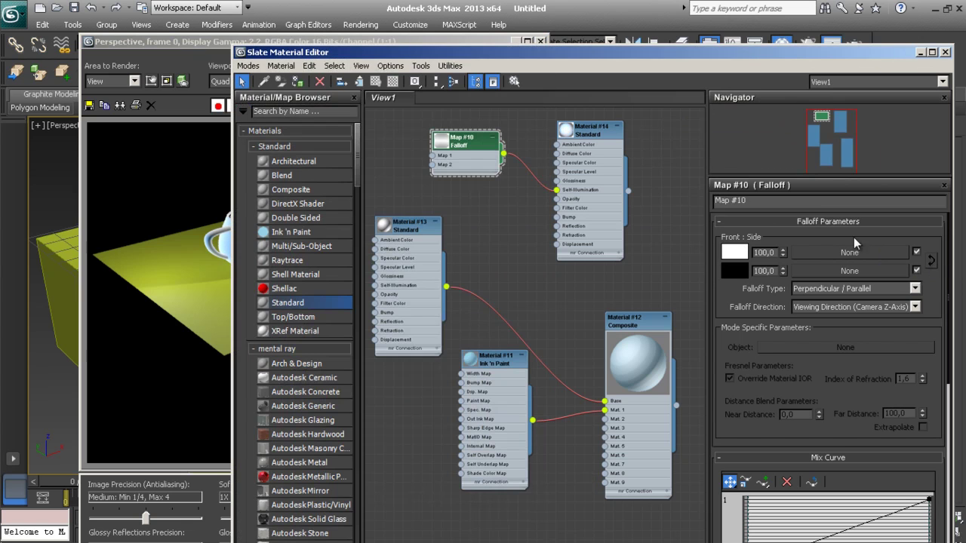
left_click(932, 262)
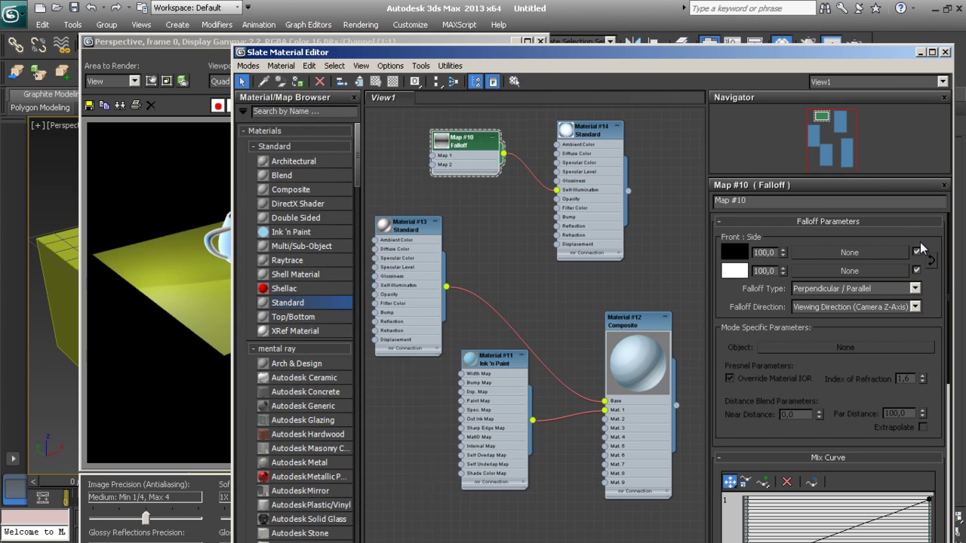
left_click(853, 43)
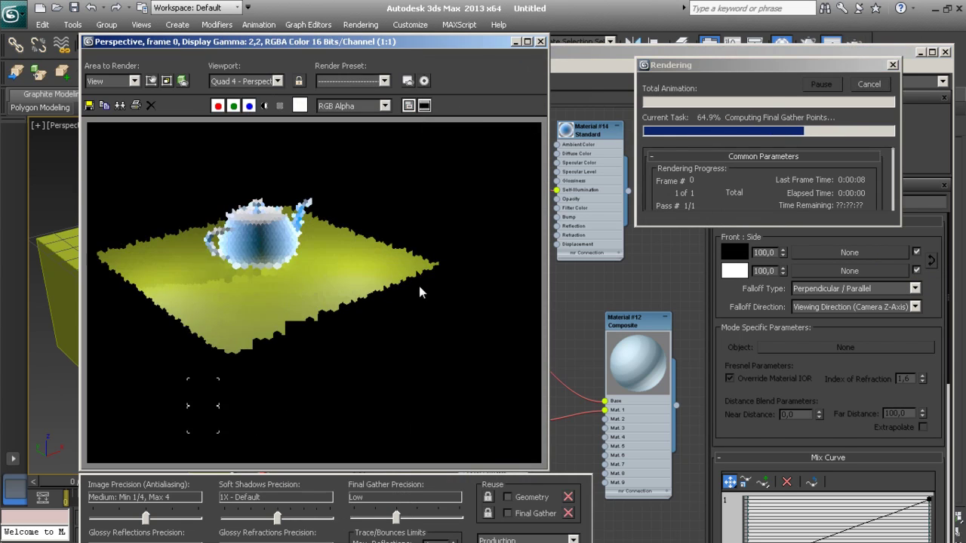
left_click(868, 83)
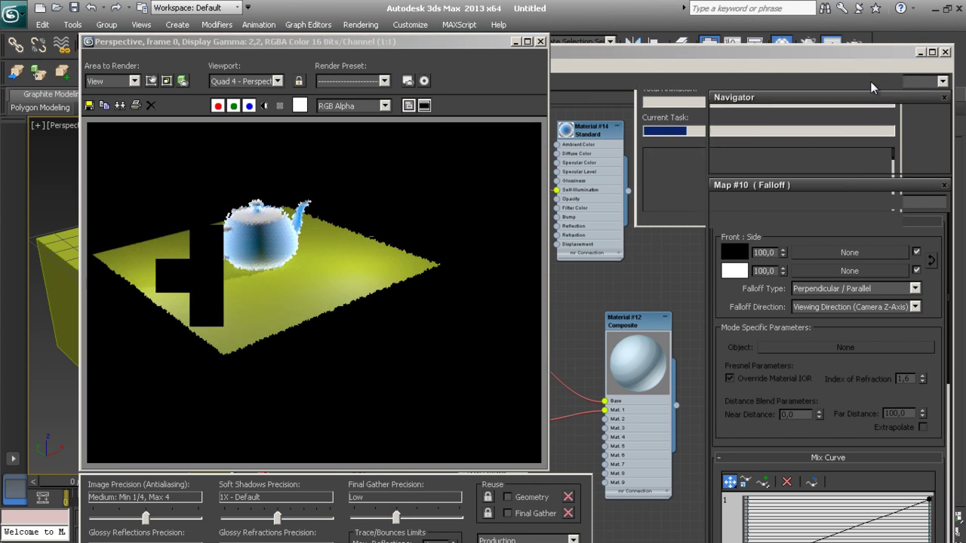
Render the scene with the Falloff map's front and side colors swapped, and restore their original order.
left_click(932, 262)
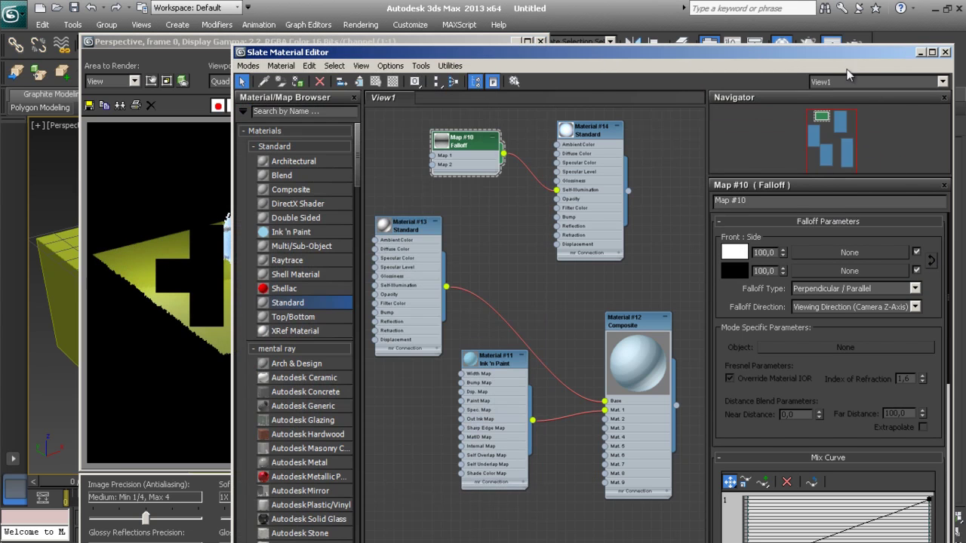
left_click(852, 44)
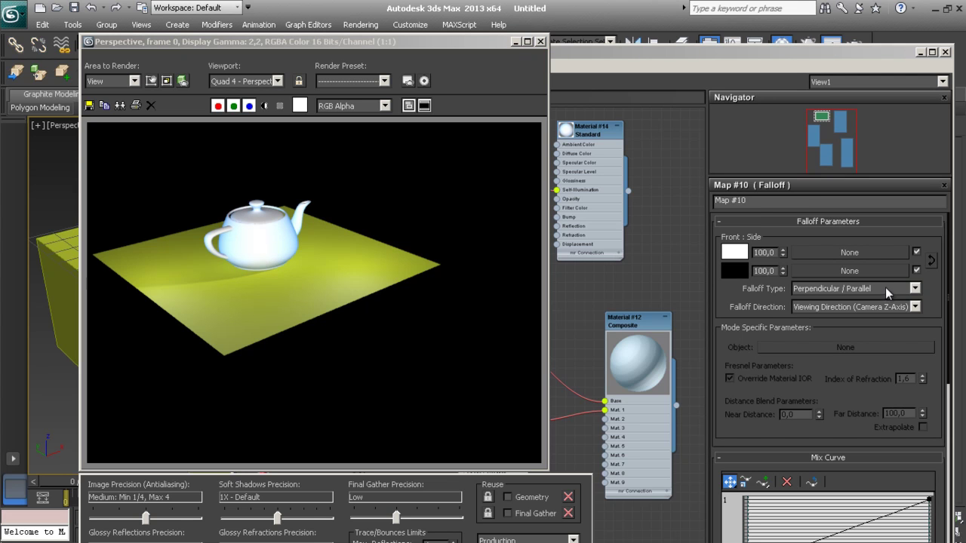
left_click(924, 261)
Set the Falloff map's type to Shadow / Light and render the scene.
left_click(915, 288)
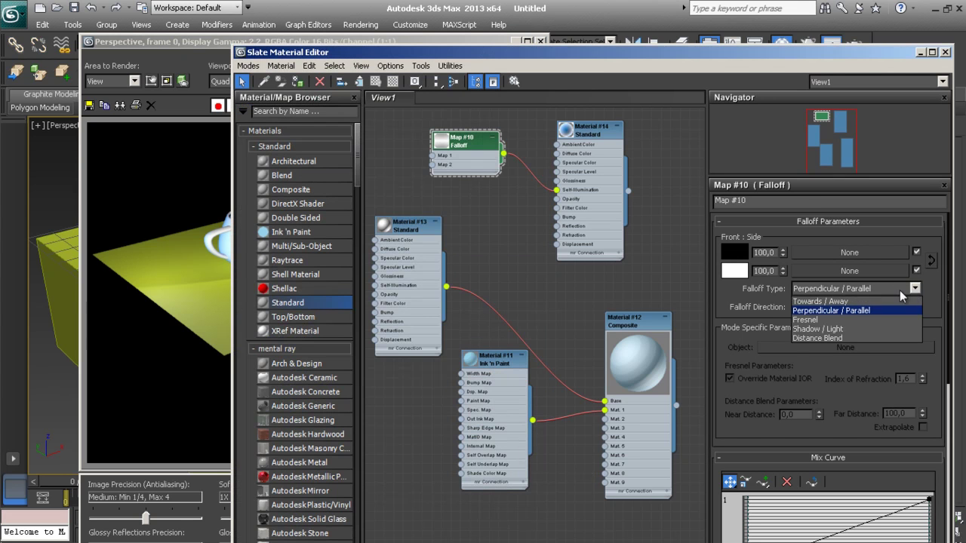
left_click(833, 329)
left_click(855, 43)
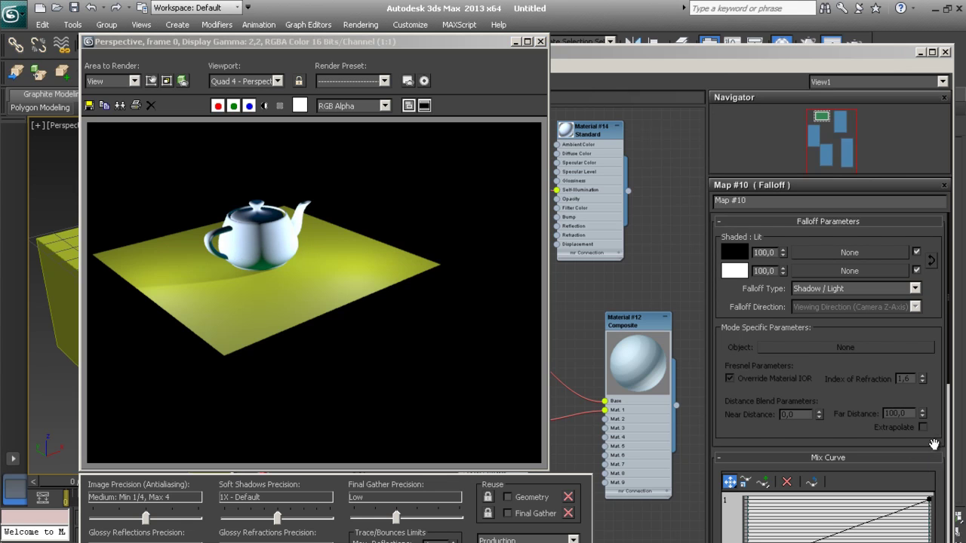
Enable the Falloff map's output Color Map and add two points to its curve, at about 0.231 and 0.711.
left_click(942, 474)
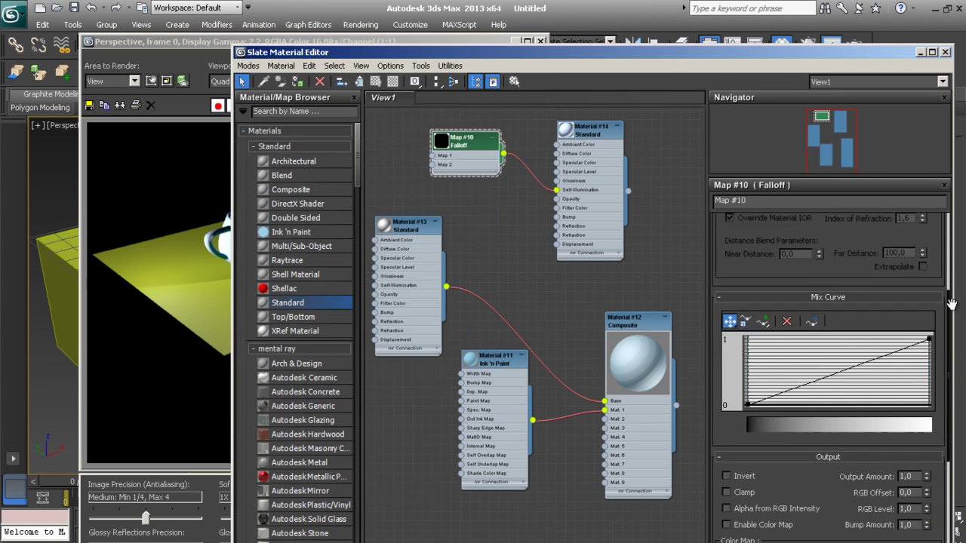
scroll(942, 474, "down", 8)
left_click(726, 307)
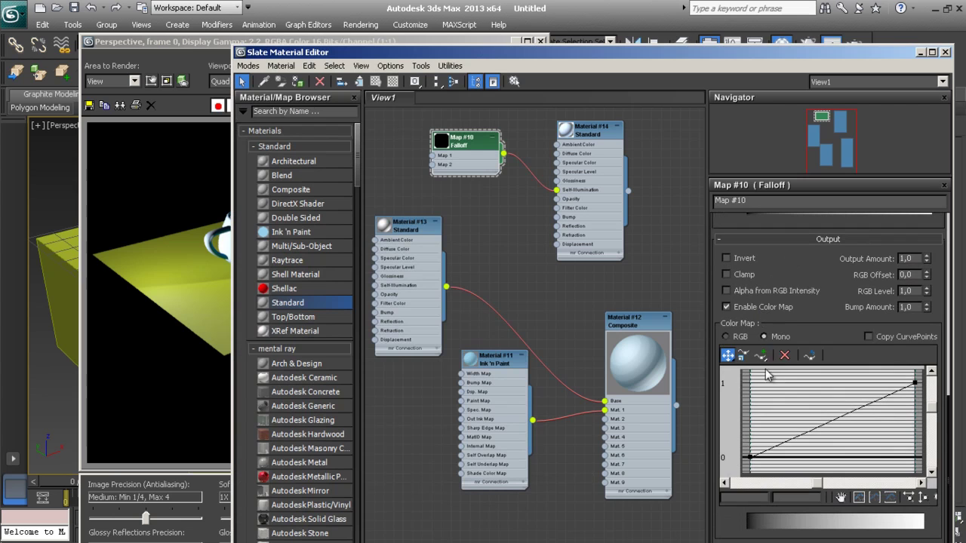
left_click(760, 355)
left_click(788, 440)
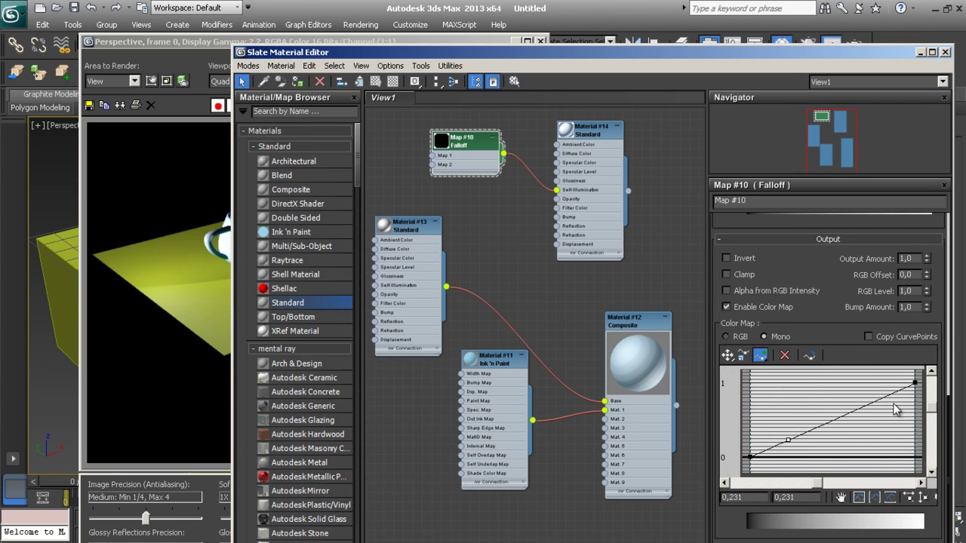
left_click(868, 408)
left_click(728, 356)
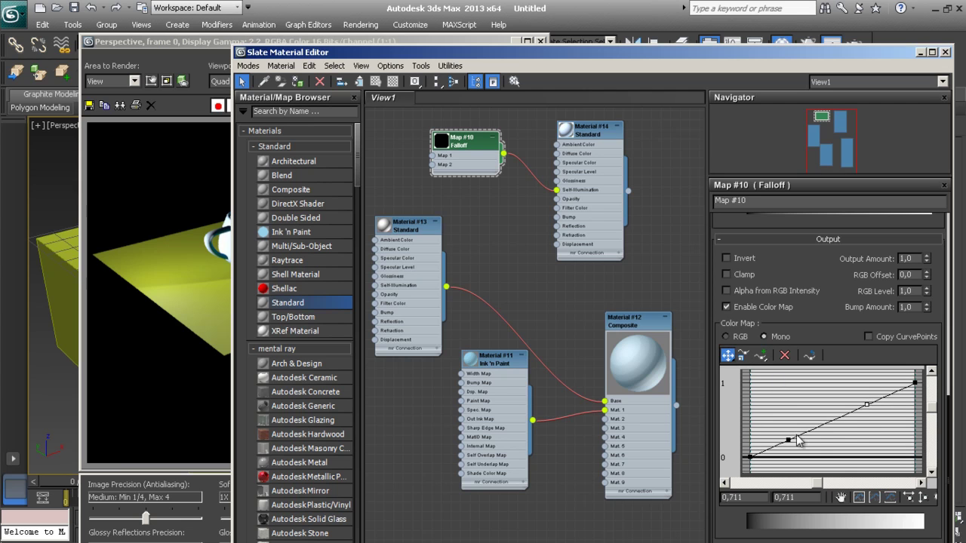
Reposition the two inner Color Map points to form a steep step from about 0 to 1 near the middle, and render the scene.
left_click_drag(788, 440, 841, 455)
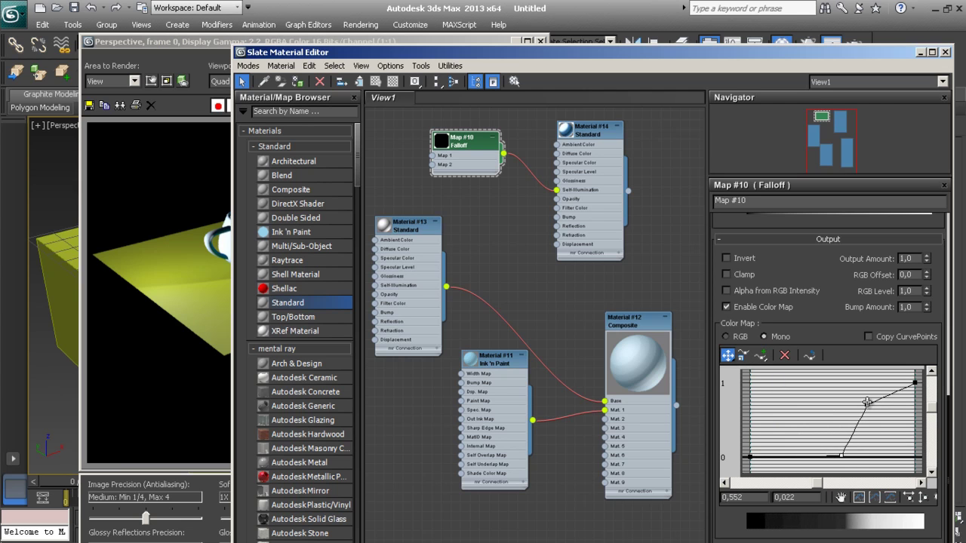
left_click_drag(868, 403, 848, 385)
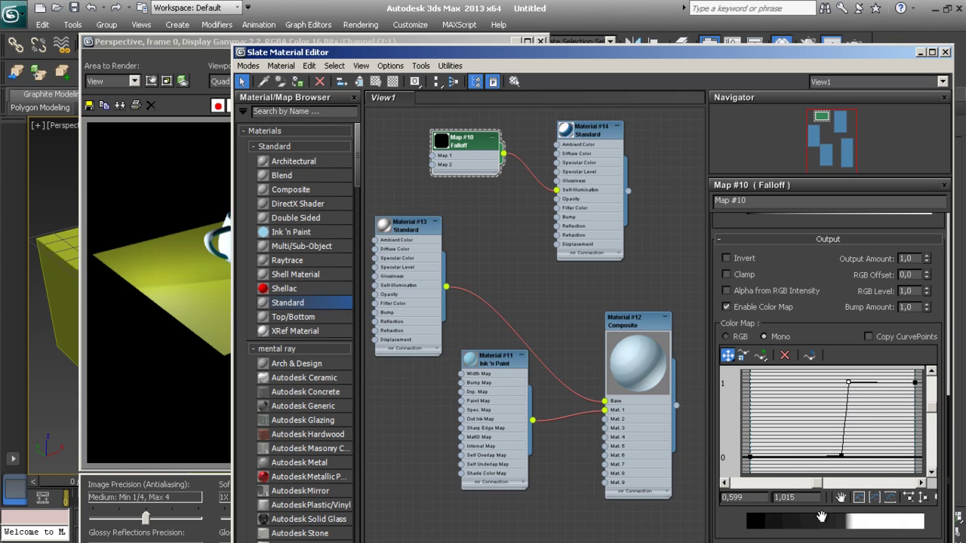
mouse_move(841, 456)
left_mouse_down()
mouse_move(825, 458)
mouse_move(836, 454)
left_mouse_up()
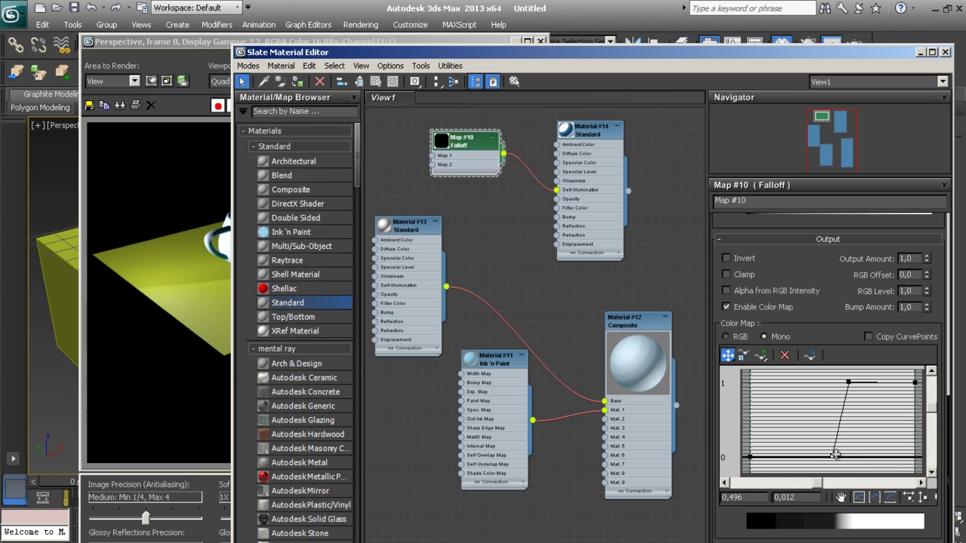
left_click(855, 42)
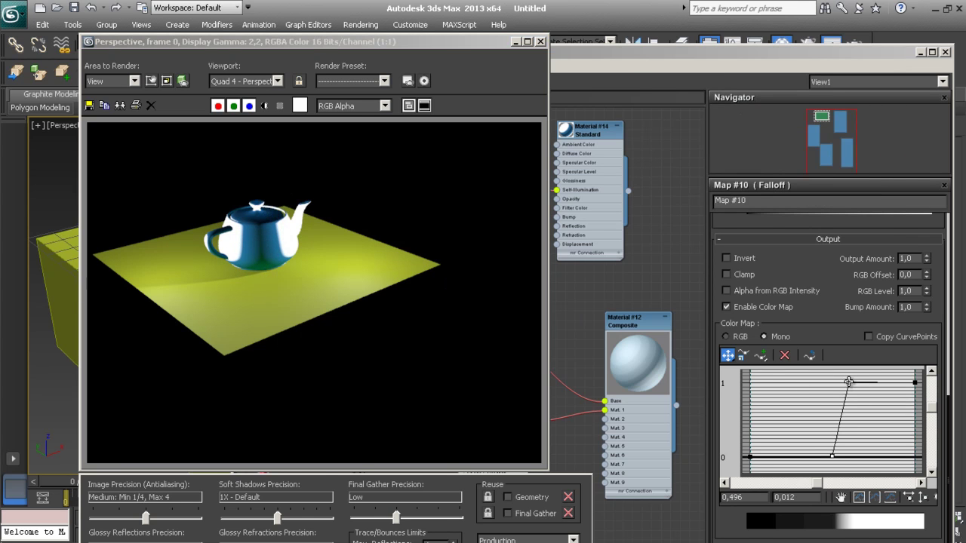
Lower the upper plateau of the Color Map curve, including its end point, to about 0.52.
left_click_drag(848, 382, 849, 408)
left_click_drag(915, 382, 914, 418)
left_click_drag(848, 408, 854, 420)
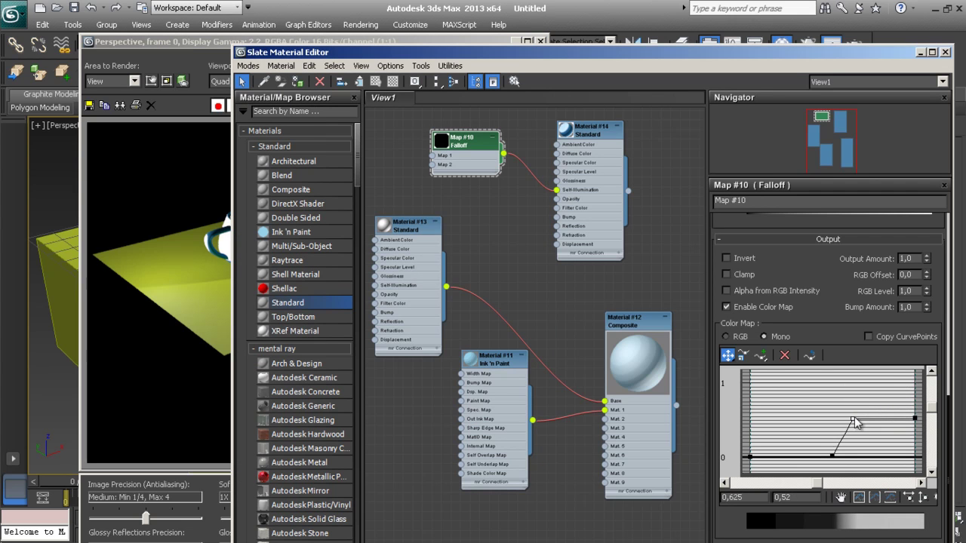
Add four more points to the Color Map curve: two on the flat base, one on the slope, and one on the upper plateau.
left_click(760, 355)
left_click(779, 457)
left_click(806, 457)
left_click(842, 440)
left_click(881, 420)
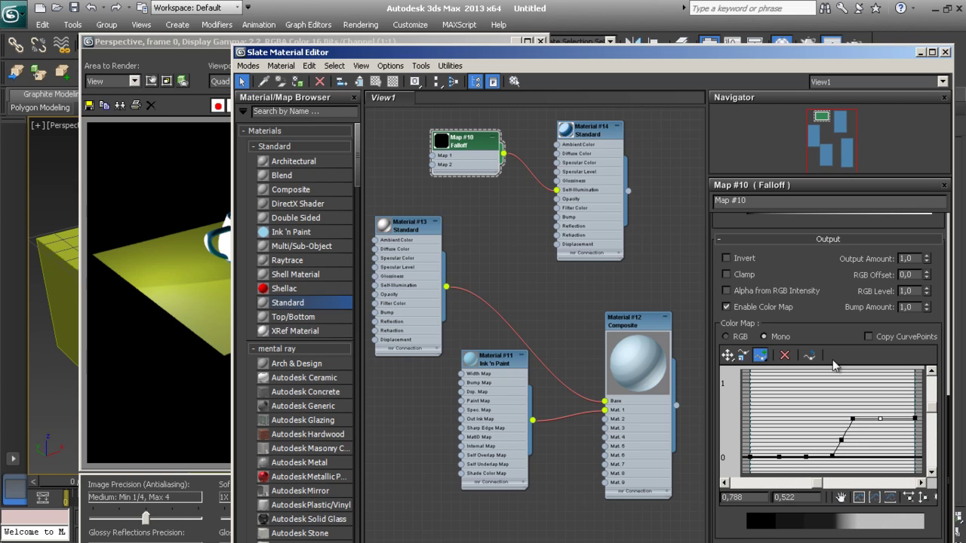
Rearrange the Color Map points into a rising staircase of separate levels and render the scene.
left_click(727, 355)
left_click_drag(879, 420, 878, 441)
left_click_drag(830, 409, 929, 467)
left_click_drag(876, 440, 880, 420)
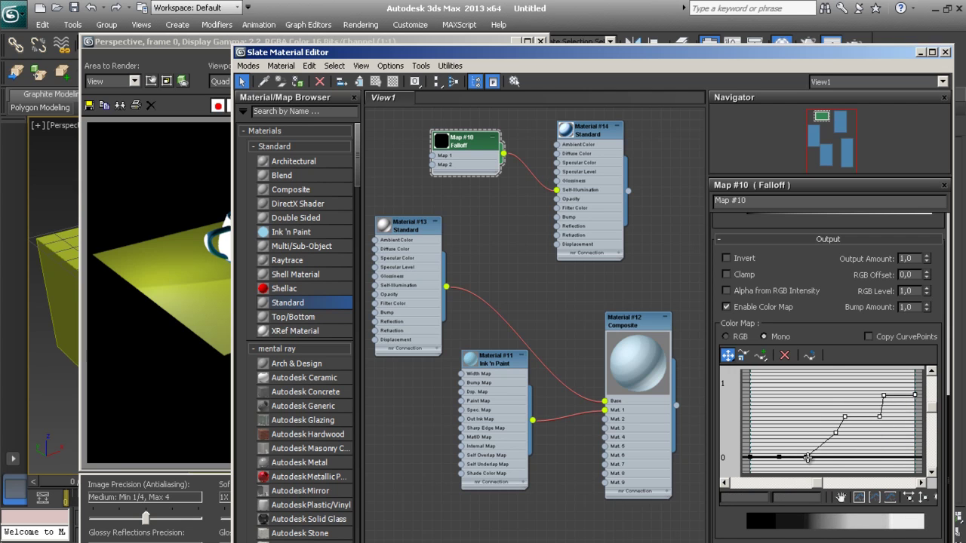
left_click_drag(807, 458, 795, 436)
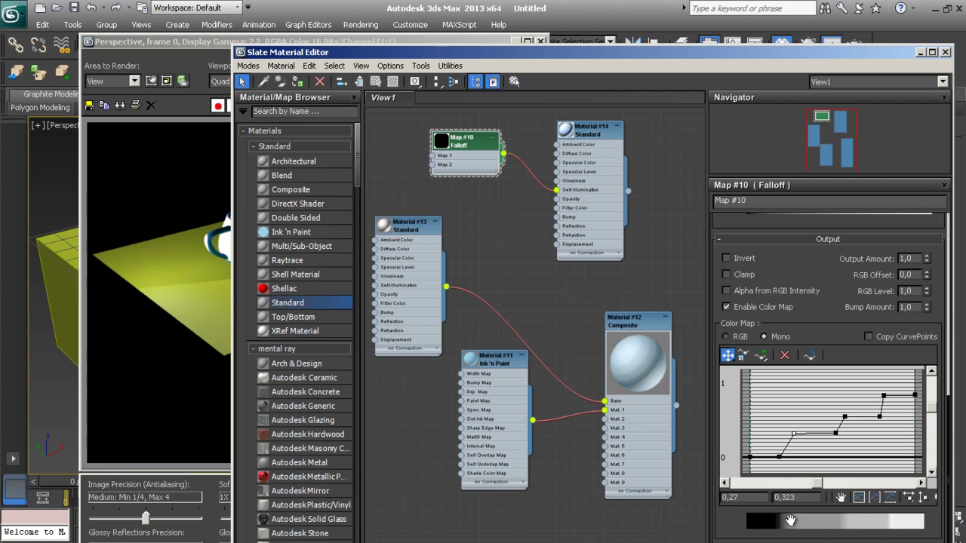
left_click(854, 43)
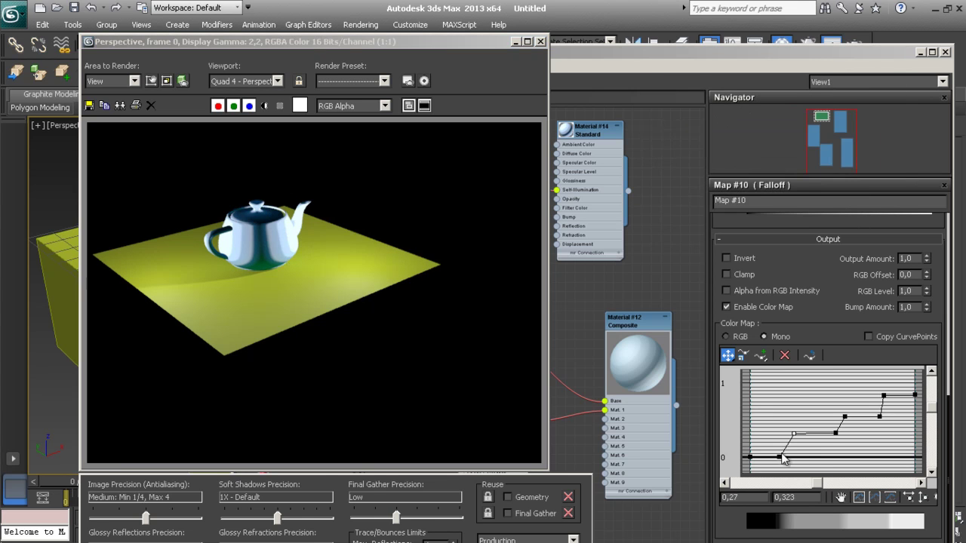
Soften the staircase curve into a gradual rise ending at about 0.933, and render the scene.
left_click_drag(794, 435, 780, 451)
left_click_drag(836, 433, 915, 389)
left_click(864, 41)
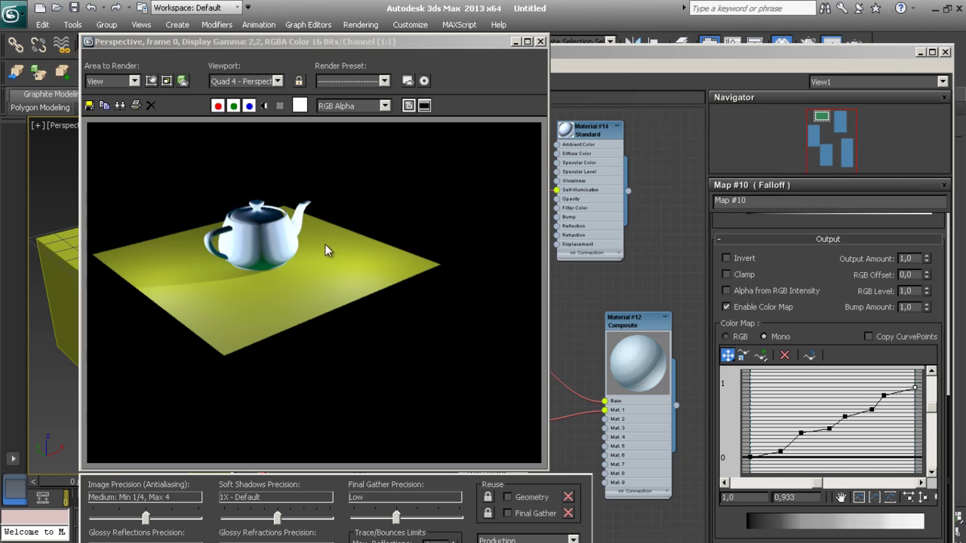
Connect the blue Falloff-lit Standard material to the Composite's Mat. 1 input in place of Ink 'n Paint, and render the scene.
left_click_drag(434, 40, 412, 339)
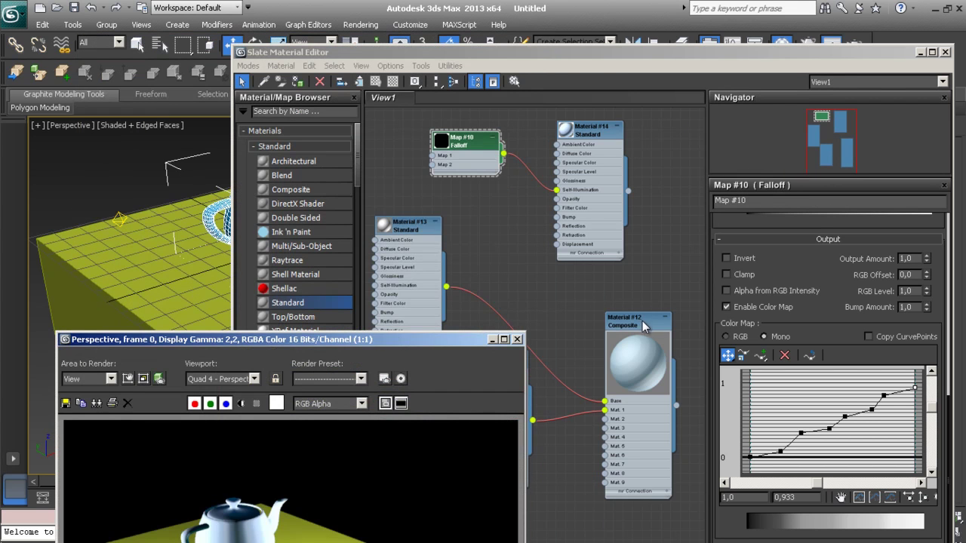
left_click(648, 233)
left_click_drag(588, 428, 591, 421)
left_click_drag(630, 192, 605, 410)
left_click_drag(629, 346, 673, 193)
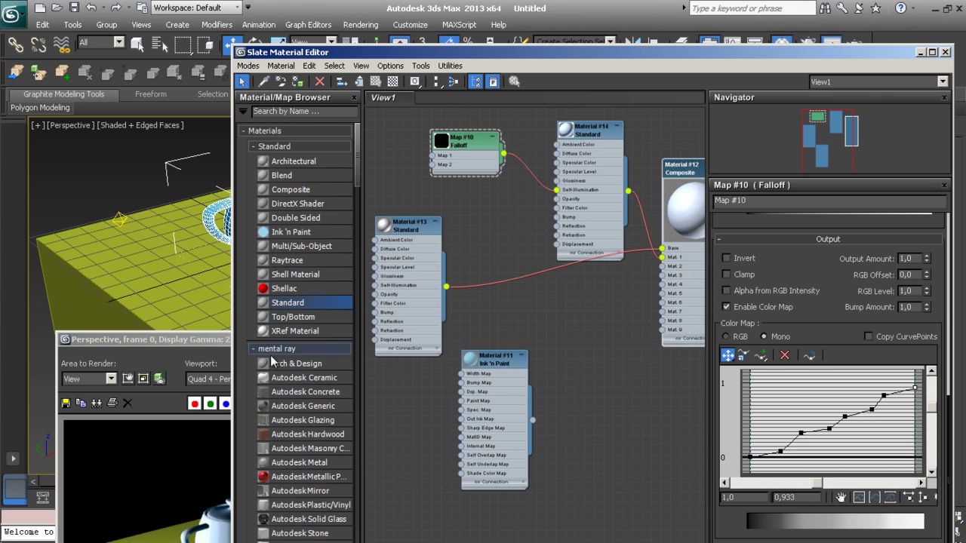
left_click_drag(216, 343, 201, 120)
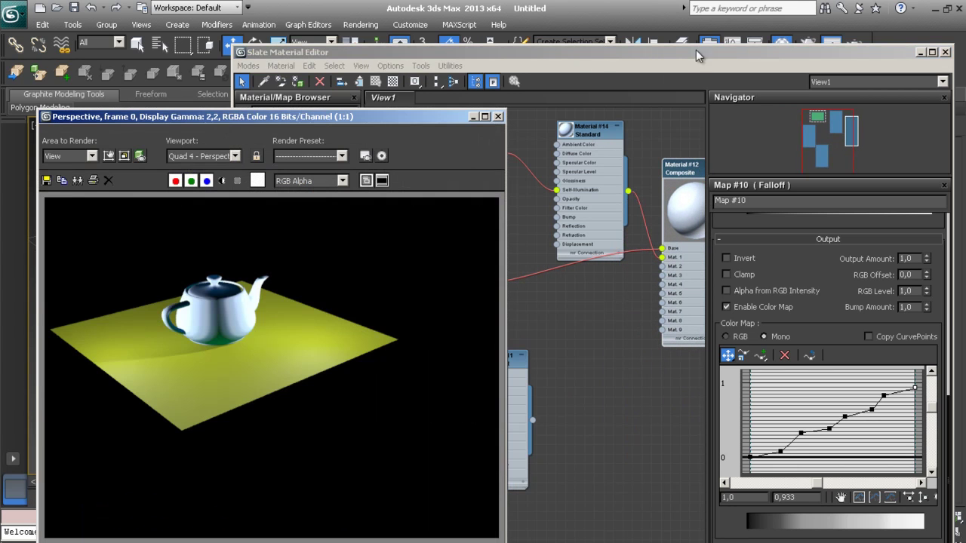
left_click(857, 45)
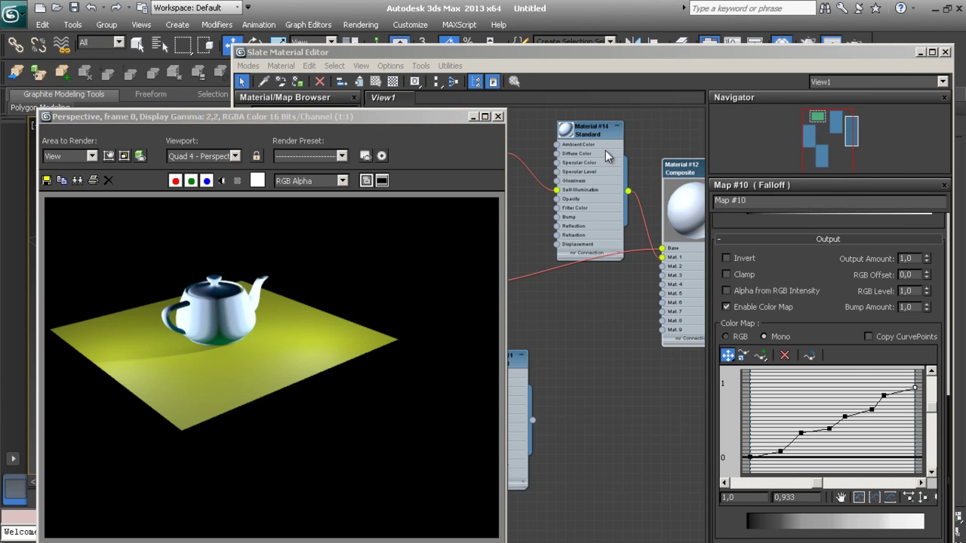
Set the Composite material's Mat. 1 amount to 30 and render the scene.
left_click_drag(676, 169, 589, 314)
double_click(615, 323)
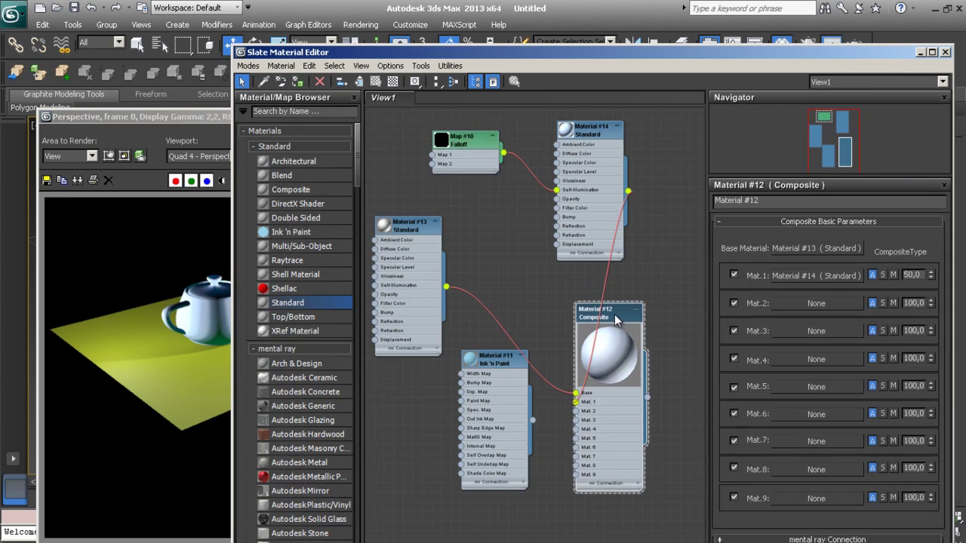
type("30")
key("Return")
left_click_drag(621, 323, 687, 312)
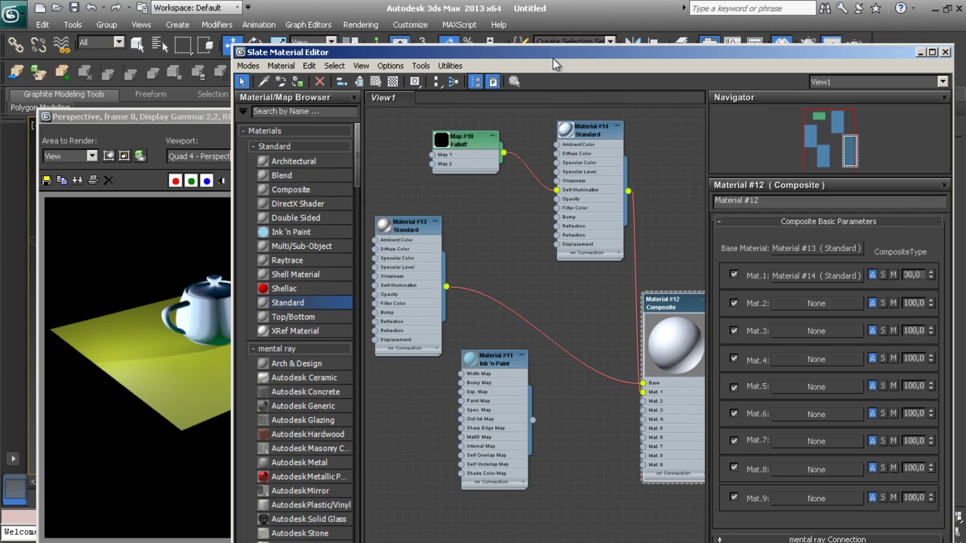
left_click(848, 38)
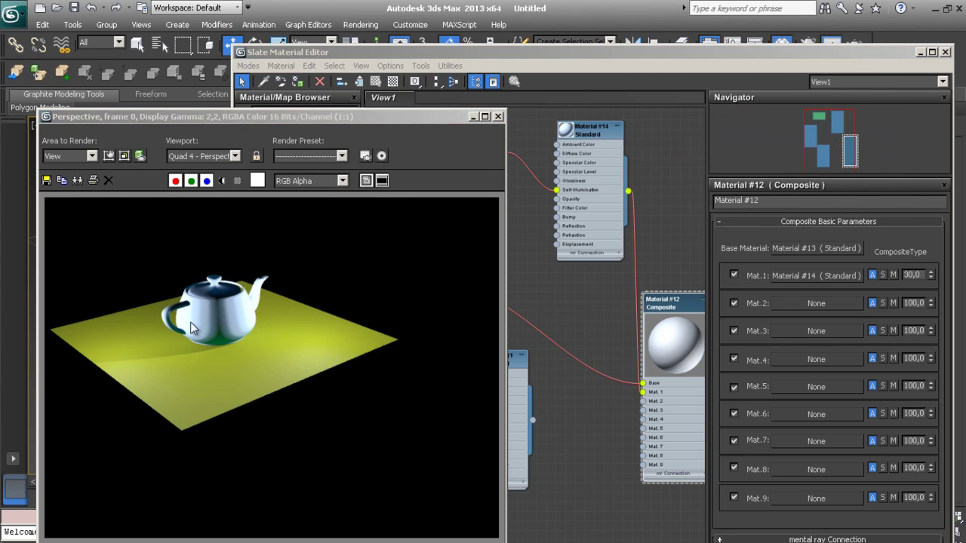
Move the mr Area Omni light farther out toward the spout side of the teapot and render the scene.
left_click_drag(433, 118, 454, 285)
left_click_drag(452, 55, 682, 203)
left_click(433, 196)
left_click_drag(471, 194, 611, 140)
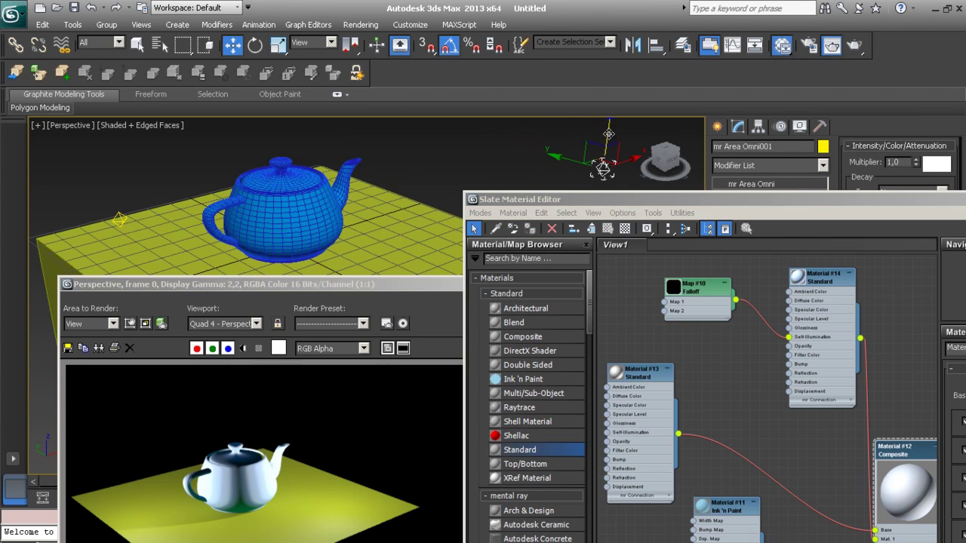
left_click(853, 46)
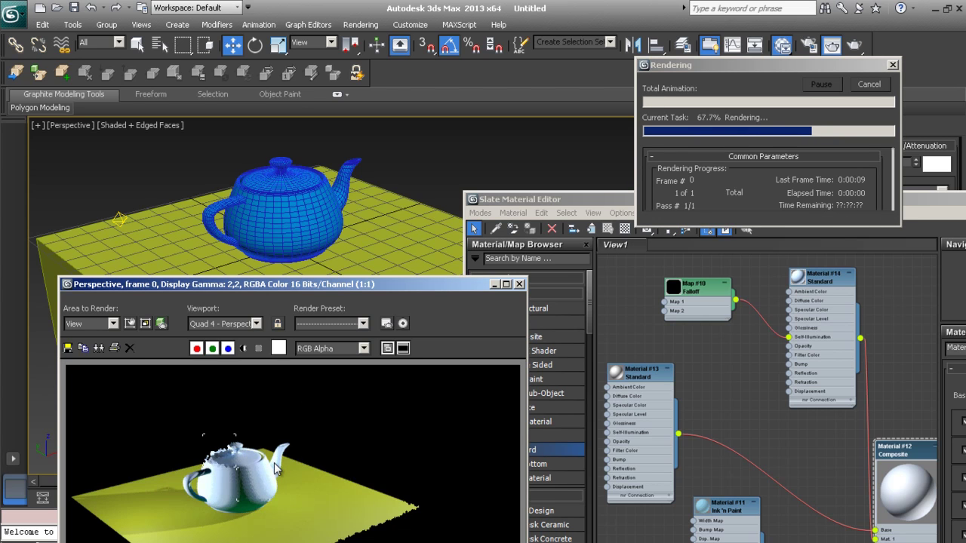
left_click_drag(368, 289, 389, 86)
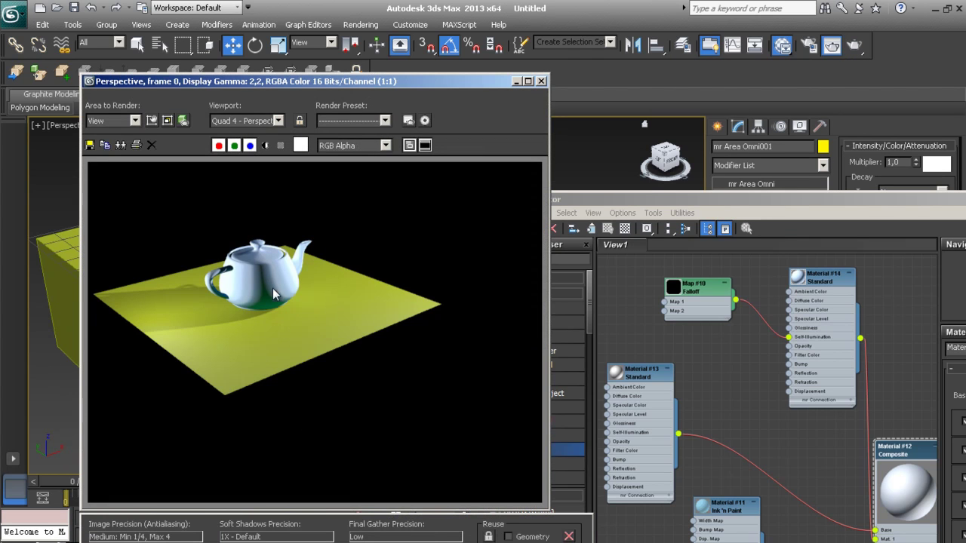
Open the blue Standard material's parameters, expand its mental ray Connection settings, and maximize the Slate Material Editor.
left_click(830, 302)
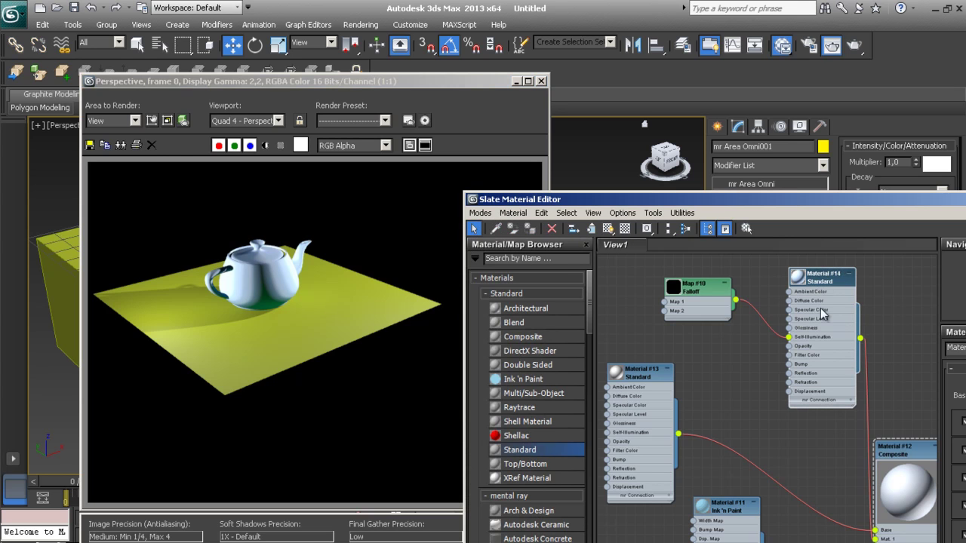
double_click(824, 279)
left_click_drag(836, 202, 591, 40)
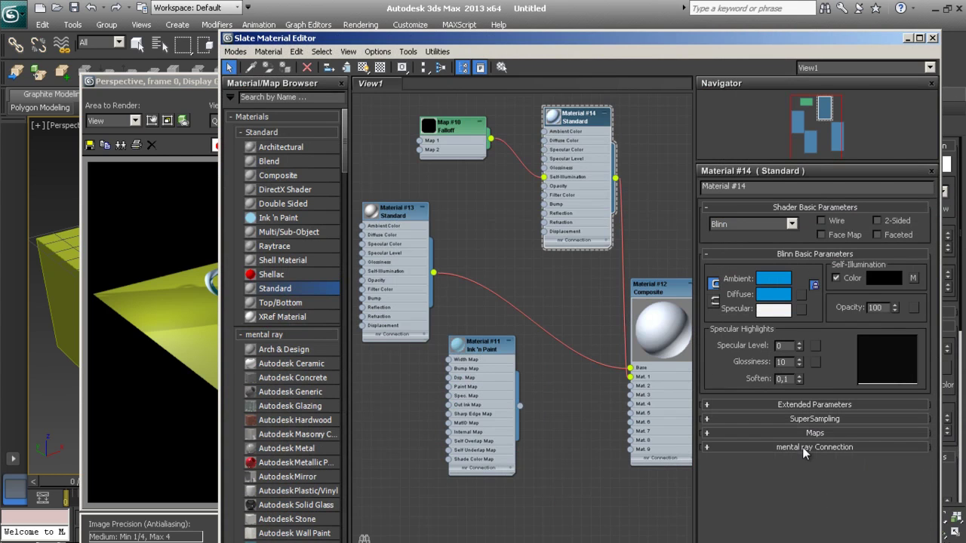
left_click(804, 448)
left_click_drag(938, 265, 938, 364)
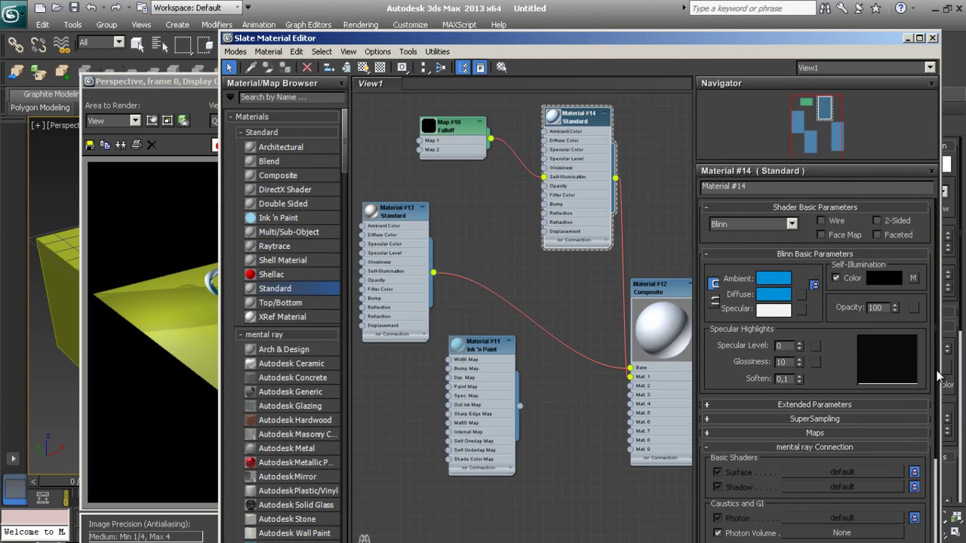
left_click_drag(749, 39, 739, 16)
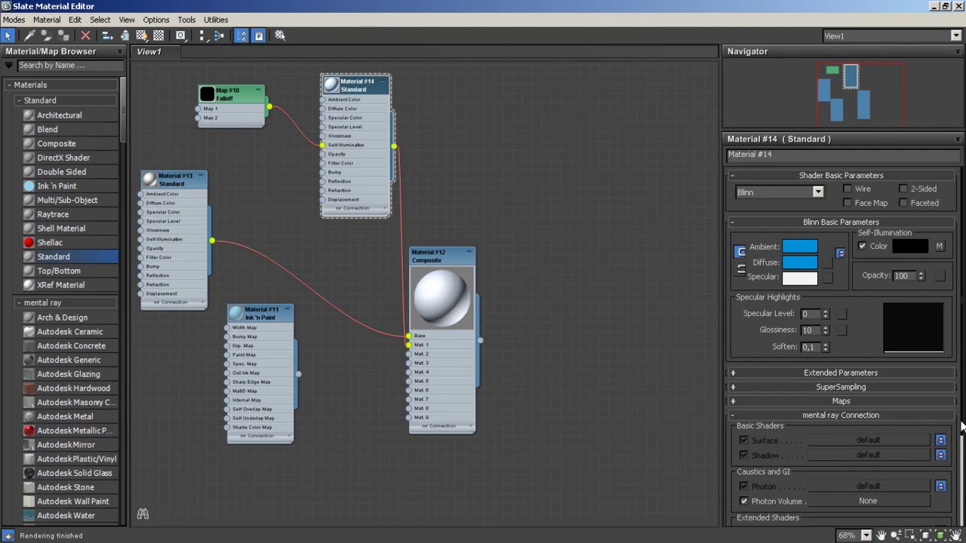
Assign a Contour Simple shader to the material's Contour slot and open the shader's parameters in the restored editor window.
scroll(808, 479, "down", 4)
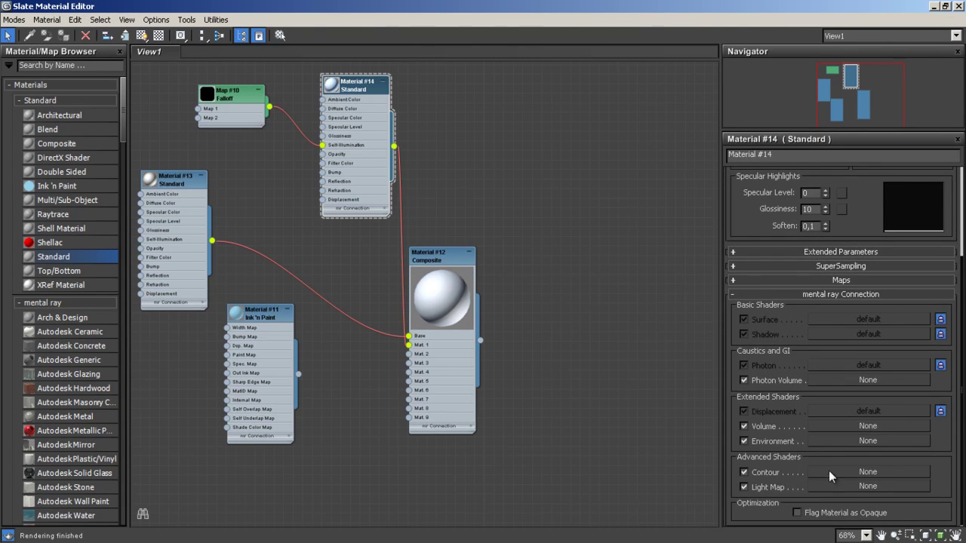
left_click(836, 471)
double_click(386, 186)
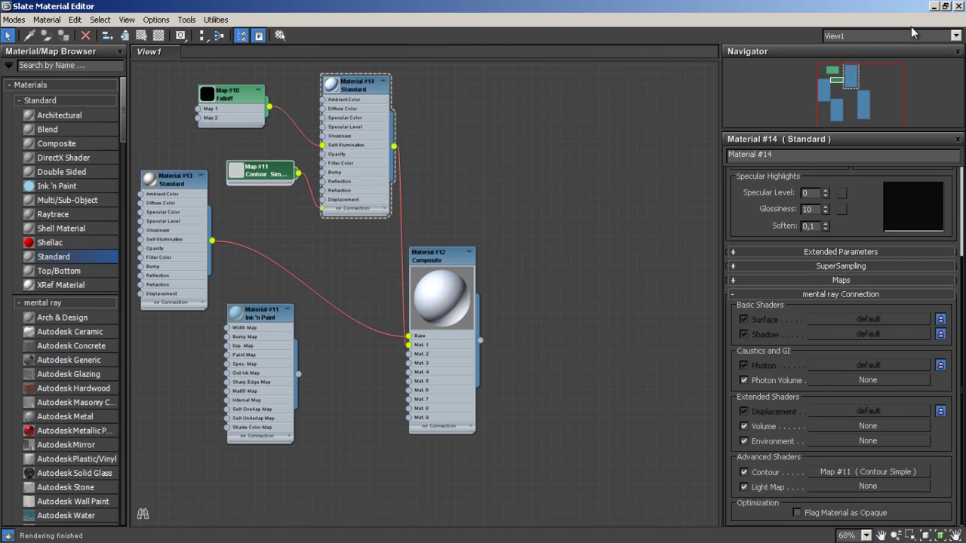
left_click(944, 6)
double_click(496, 211)
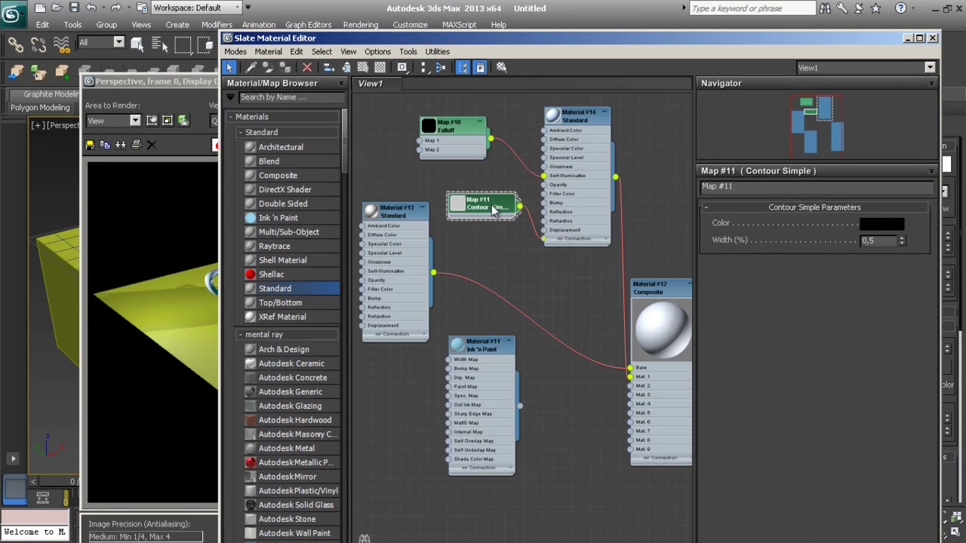
Move the Slate Material Editor clear of the main toolbar, open Render Setup and check the production renderer assignment.
left_click_drag(802, 40, 866, 280)
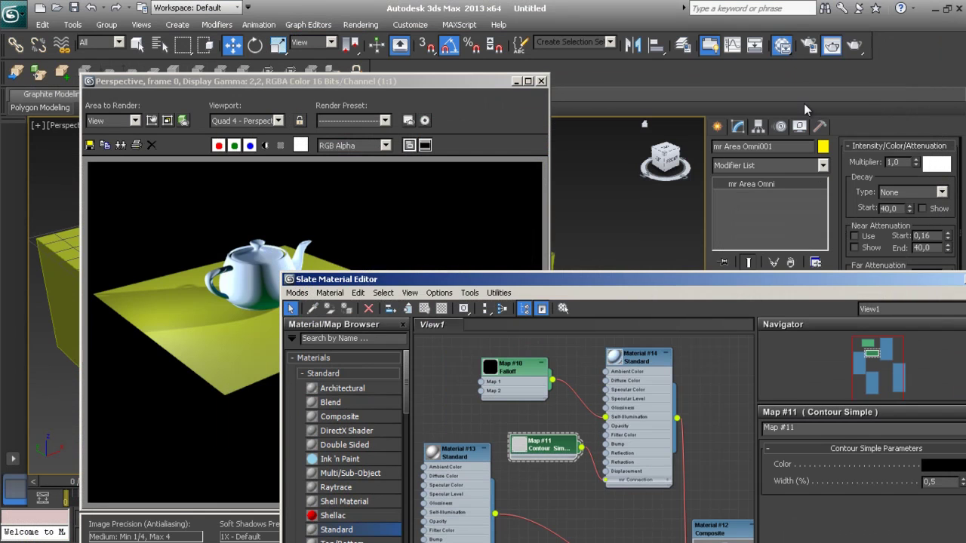
left_click(809, 49)
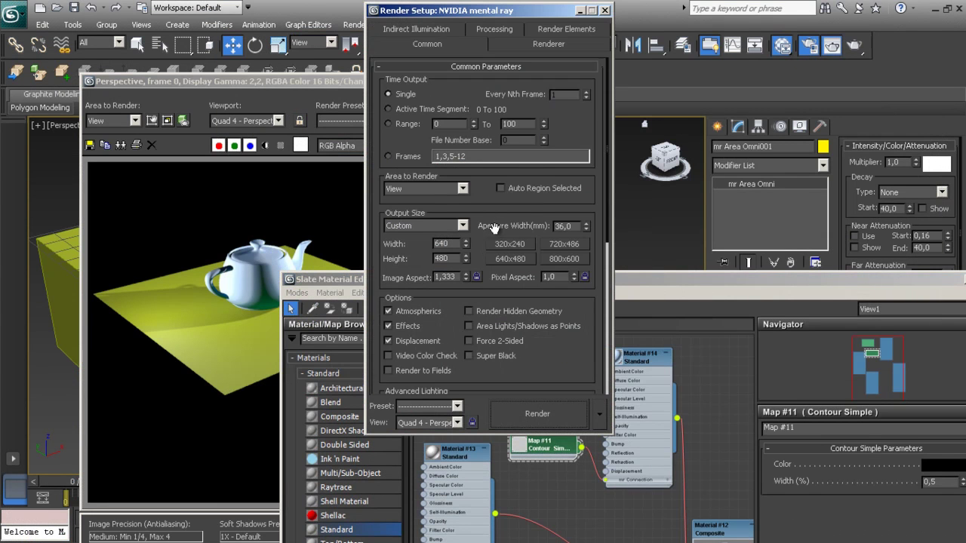
left_click(527, 44)
left_click(457, 48)
left_click_drag(606, 237, 604, 396)
left_click(542, 388)
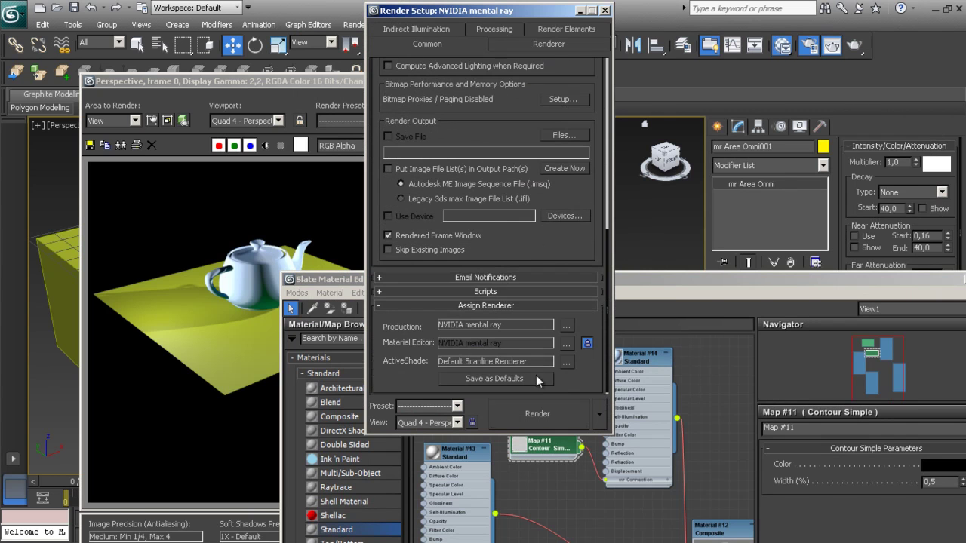
left_click(565, 325)
left_click(549, 320)
Enable Contours in the mental ray renderer's Camera Effects settings and render the scene.
left_click(540, 45)
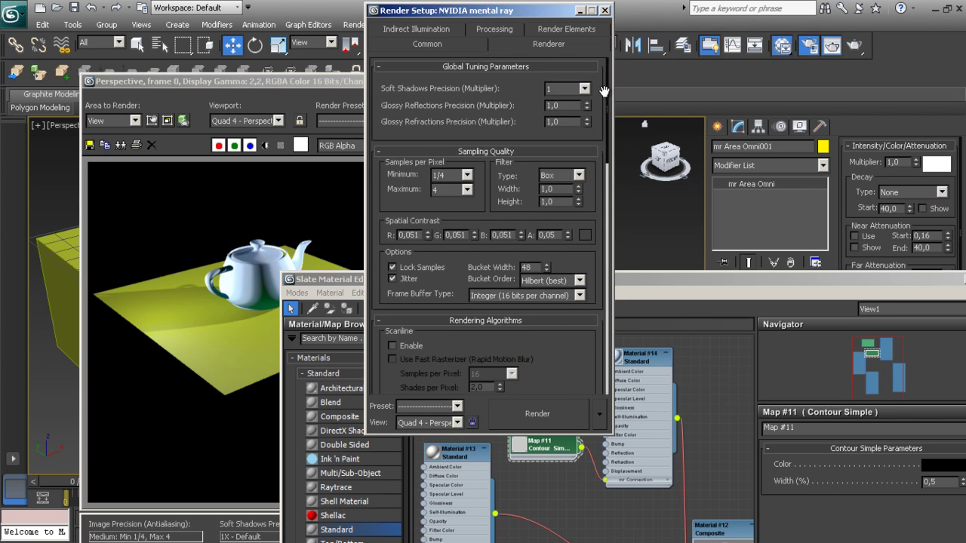
left_click_drag(607, 166, 603, 283)
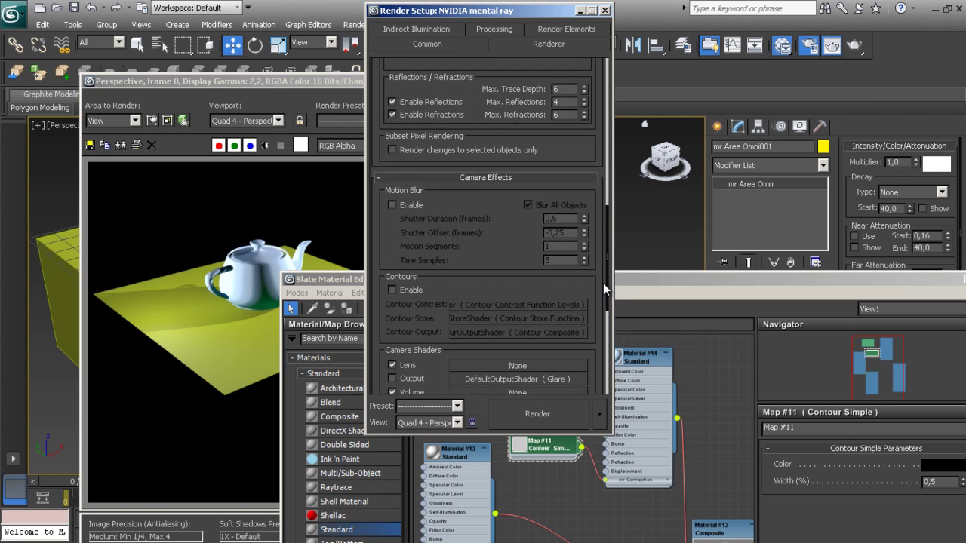
left_click(392, 289)
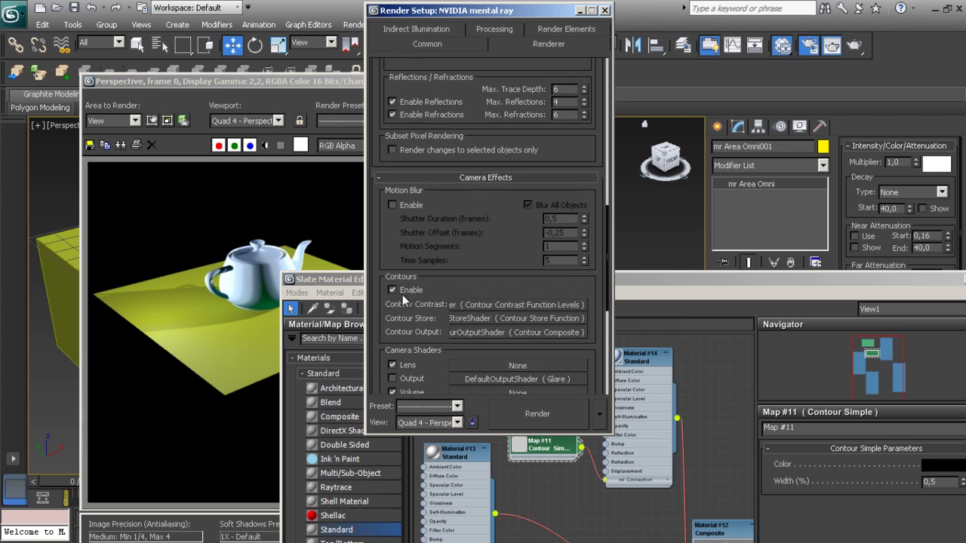
left_click(521, 414)
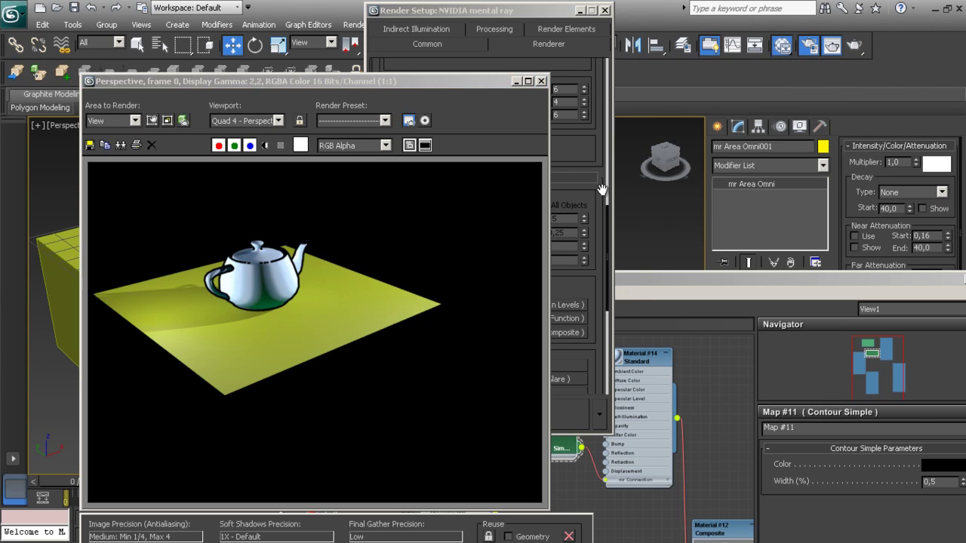
Close Render Setup, set the Contour Simple shader's width to 0,2 percent and render the scene.
left_click(605, 10)
left_click_drag(610, 279, 568, 82)
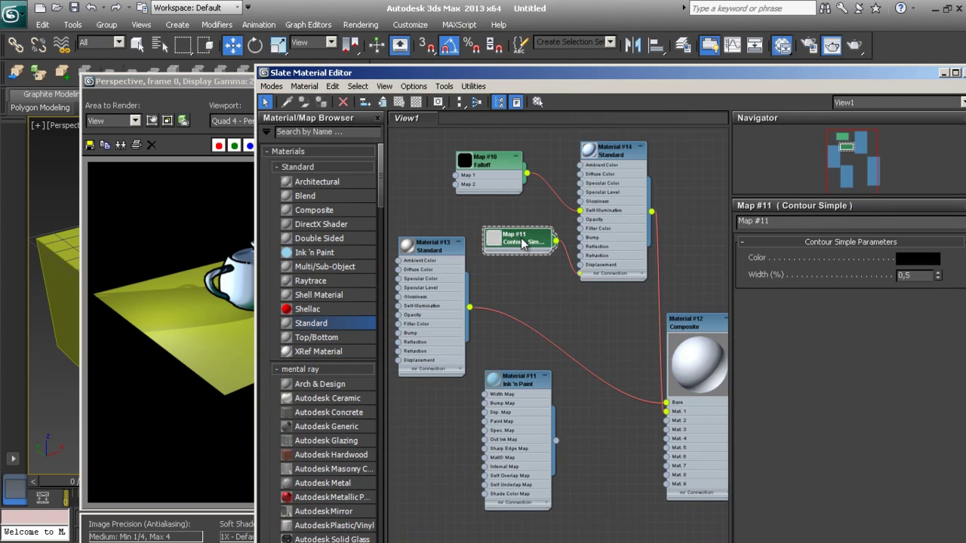
type("2")
key("Return")
left_click(854, 46)
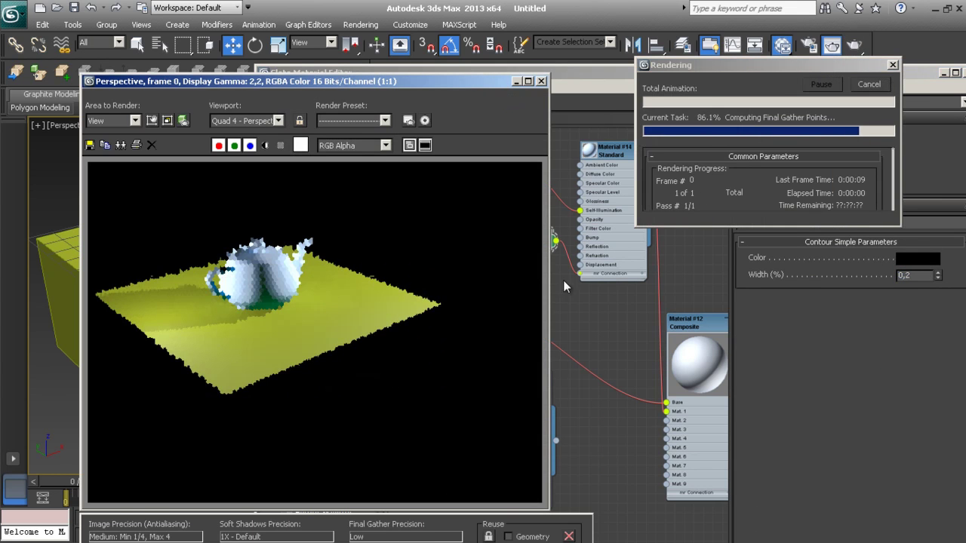